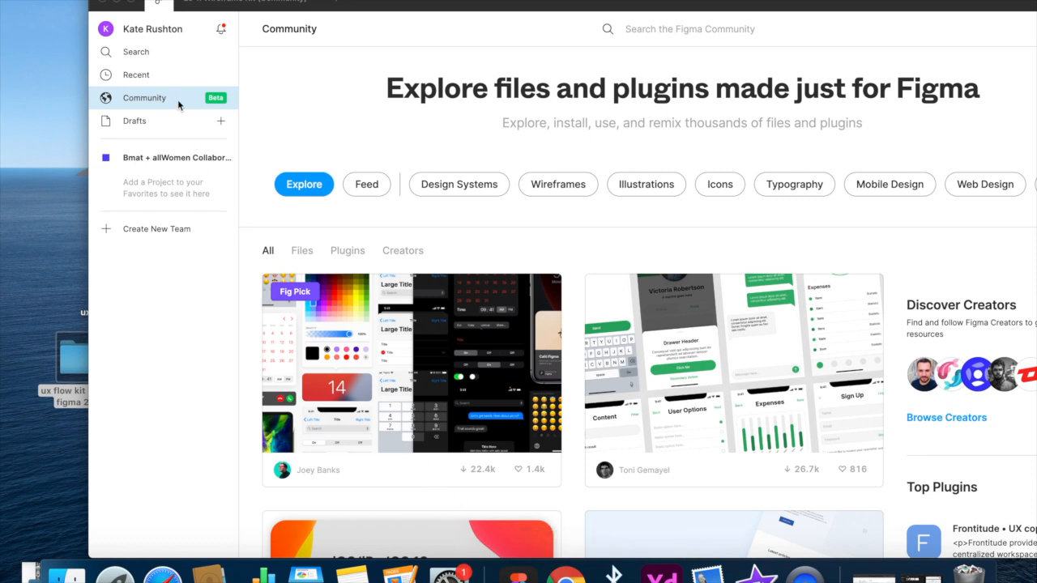
# - Duplicate the Lo-fi Wireframe Kit from the Community's Wireframes category, and create a new blank design file
pyautogui.click(573, 190)
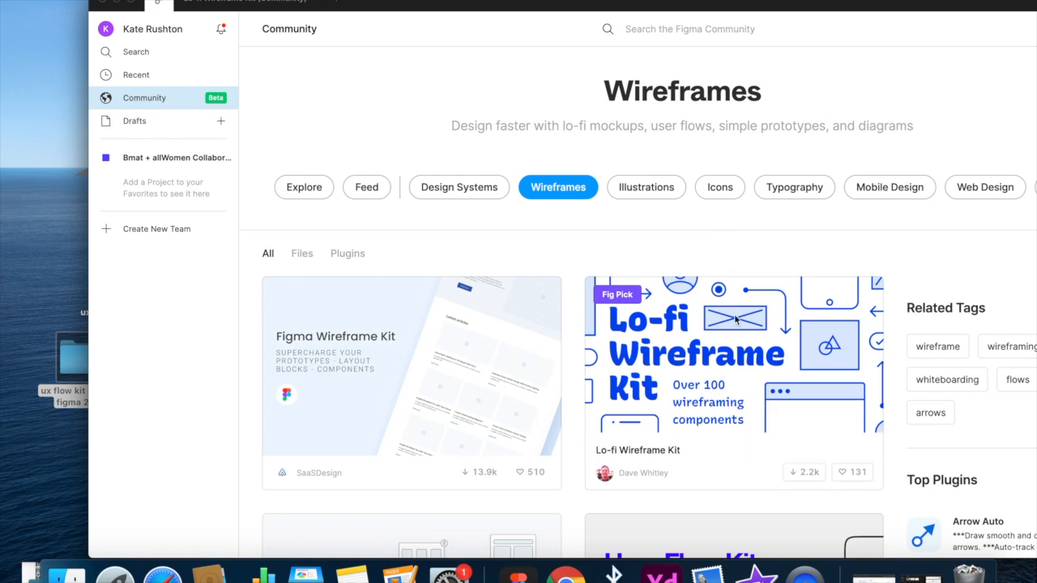
pyautogui.scroll(-5, 714, 452)
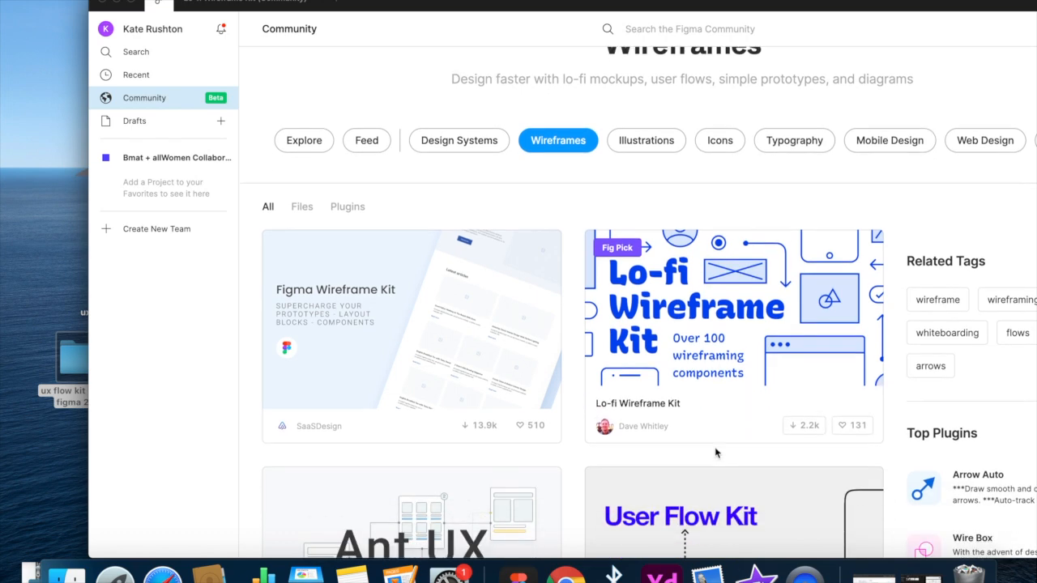
pyautogui.scroll(-4, 715, 452)
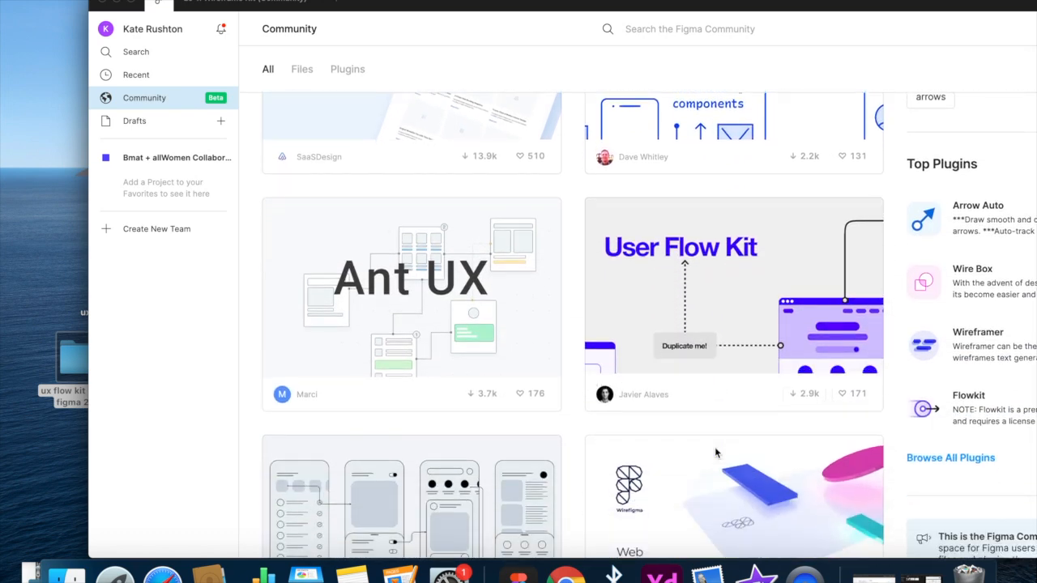
pyautogui.scroll(1, 715, 452)
pyautogui.scroll(7, 715, 450)
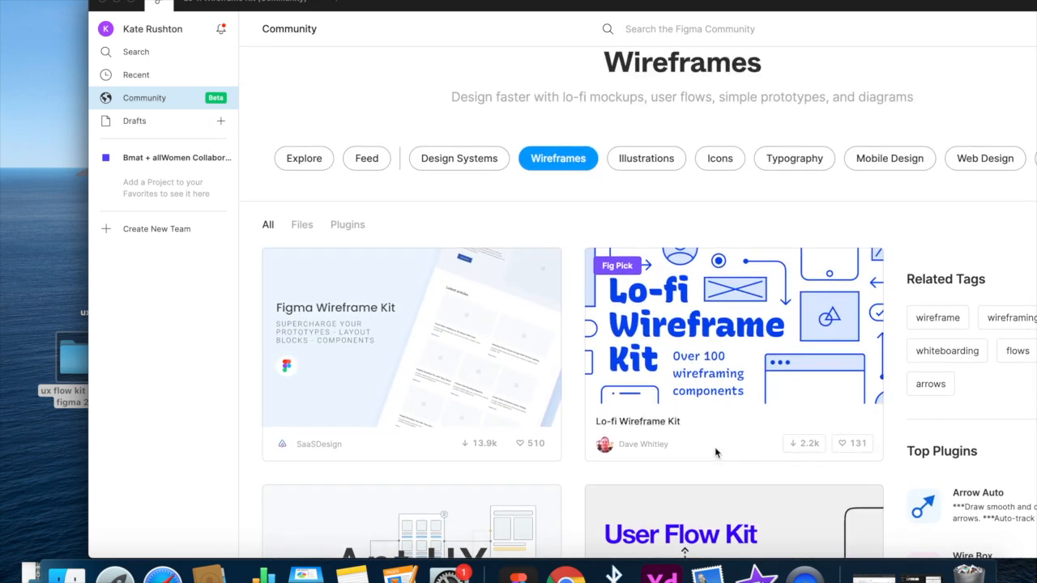
pyautogui.click(721, 354)
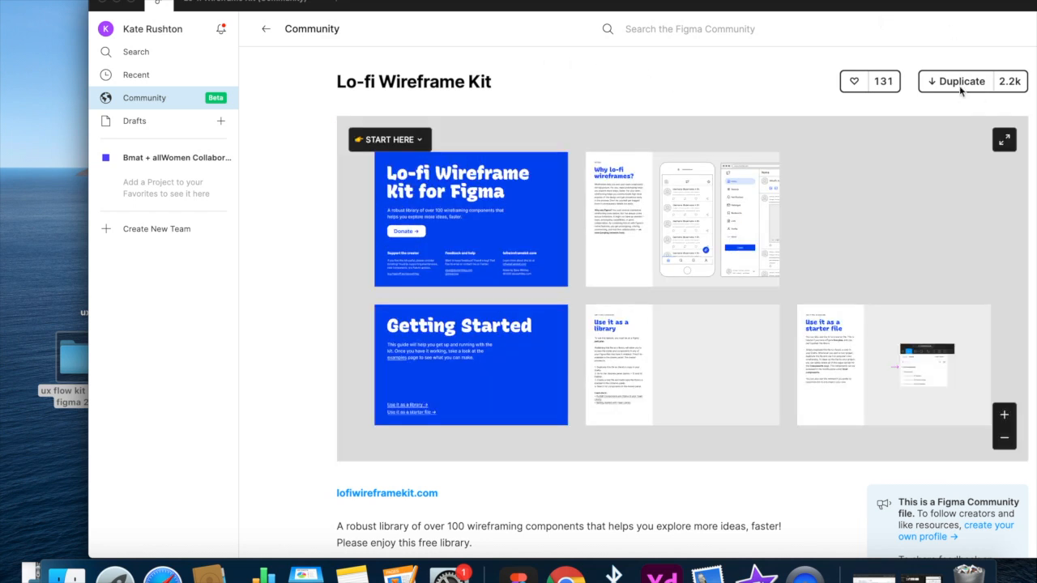
pyautogui.click(960, 84)
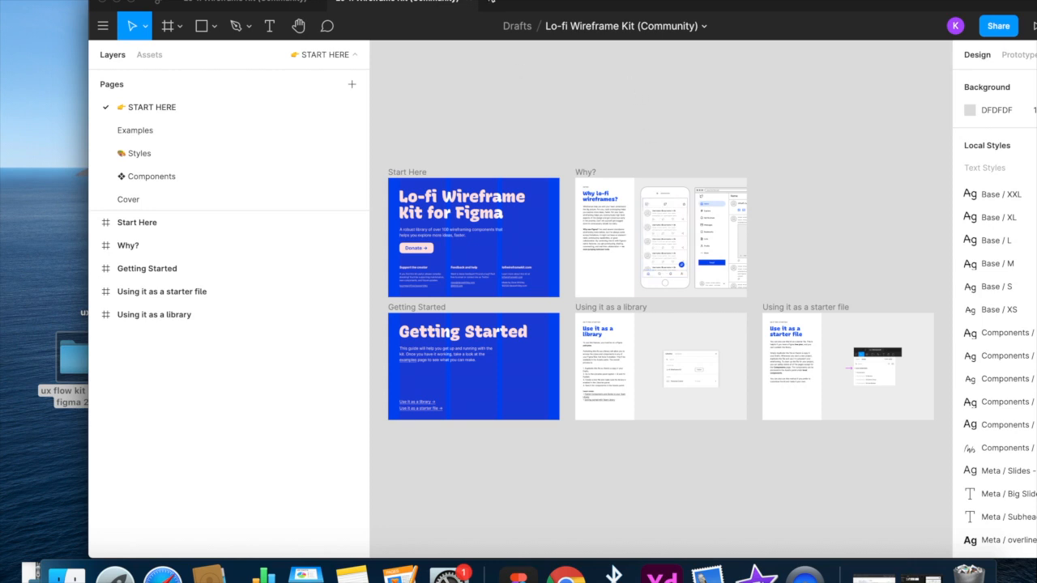
pyautogui.click(489, 6)
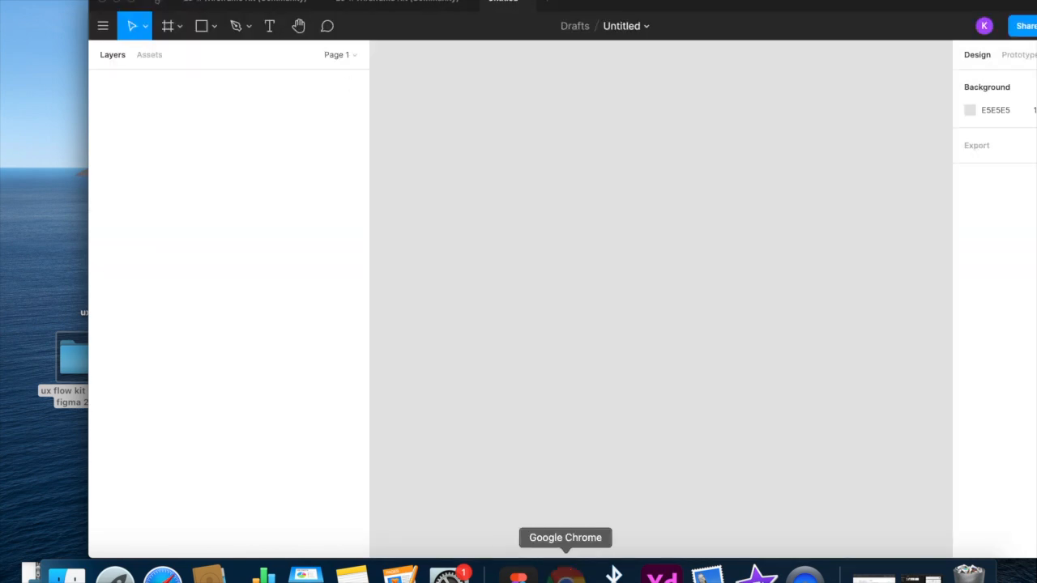
# - Switch to Google Chrome and open the free download page of the UX flowchart kit from uxflow.pro
pyautogui.click(565, 575)
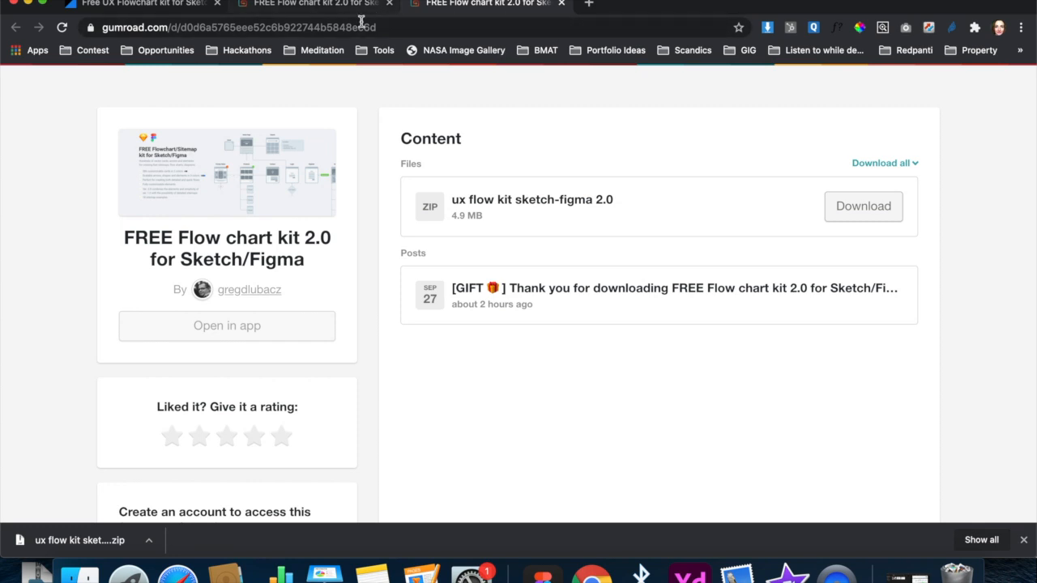
pyautogui.click(161, 10)
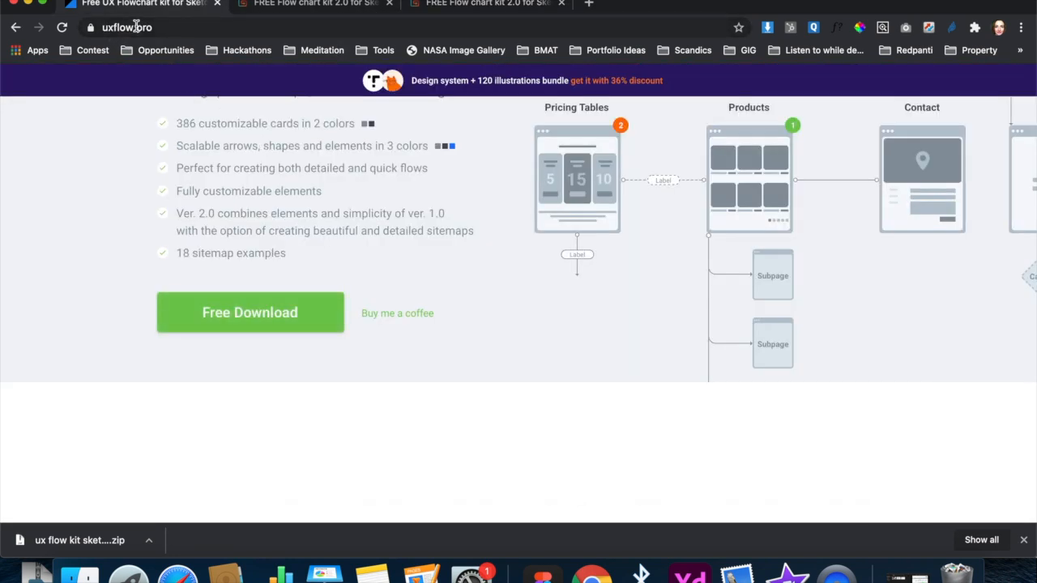
pyautogui.moveTo(506, 274); pyautogui.dragTo(426, 207)
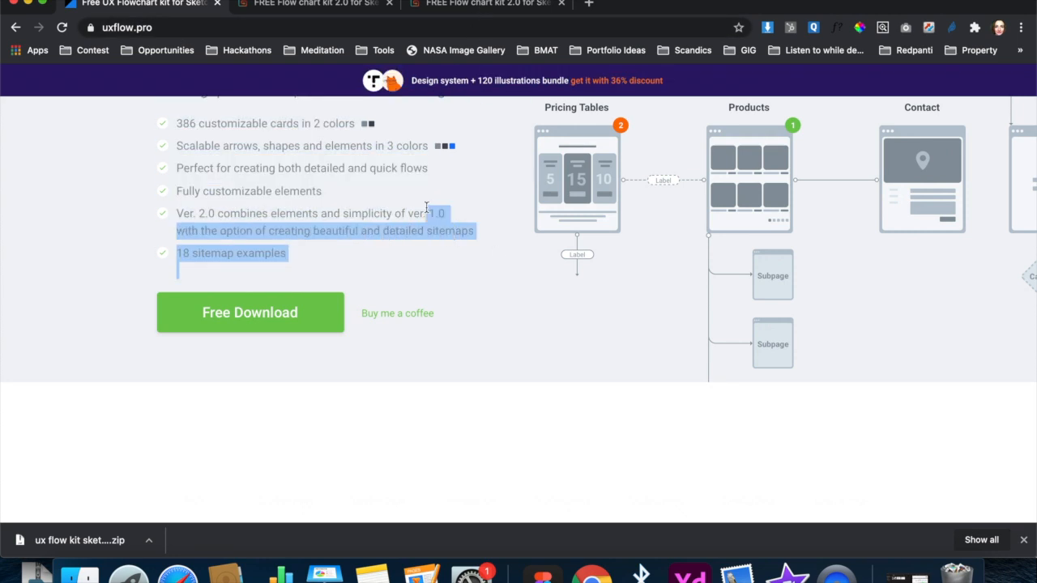
pyautogui.click(400, 258)
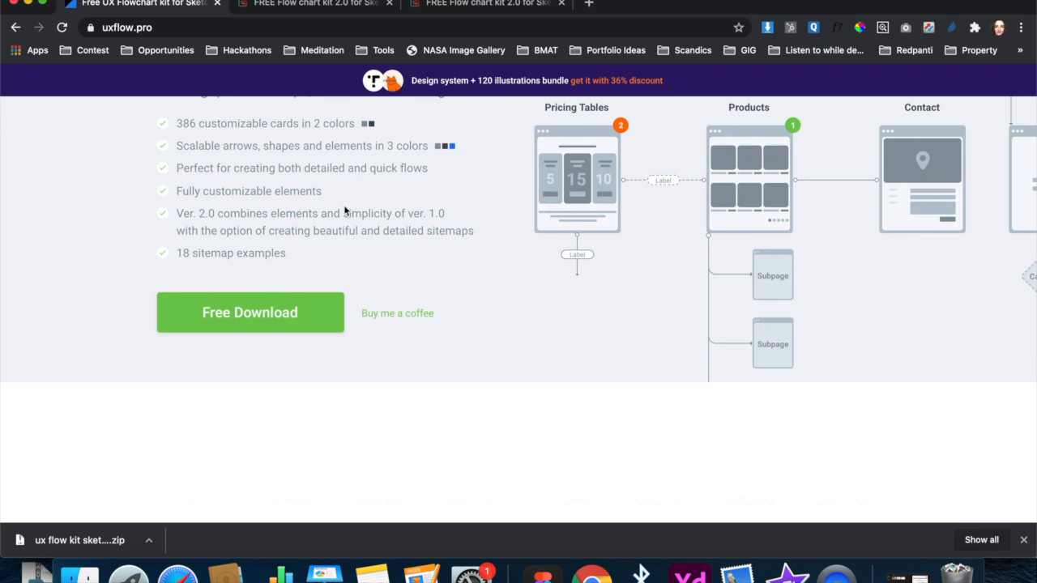
pyautogui.click(290, 297)
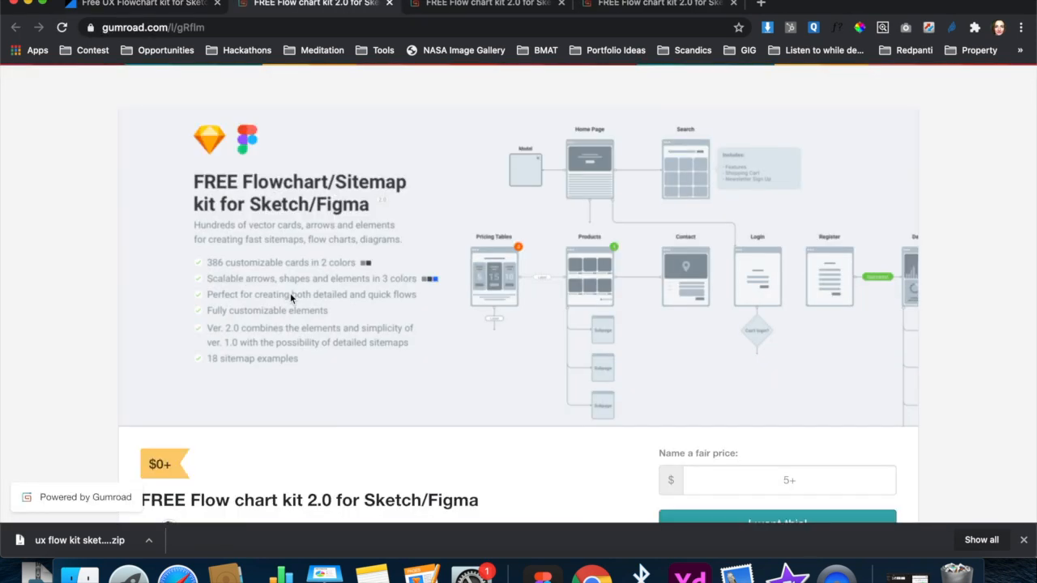
# - Check out the FREE Flow chart kit 2.0 for Sketch/Figma at a price of 0 dollars
pyautogui.scroll(-5, 429, 223)
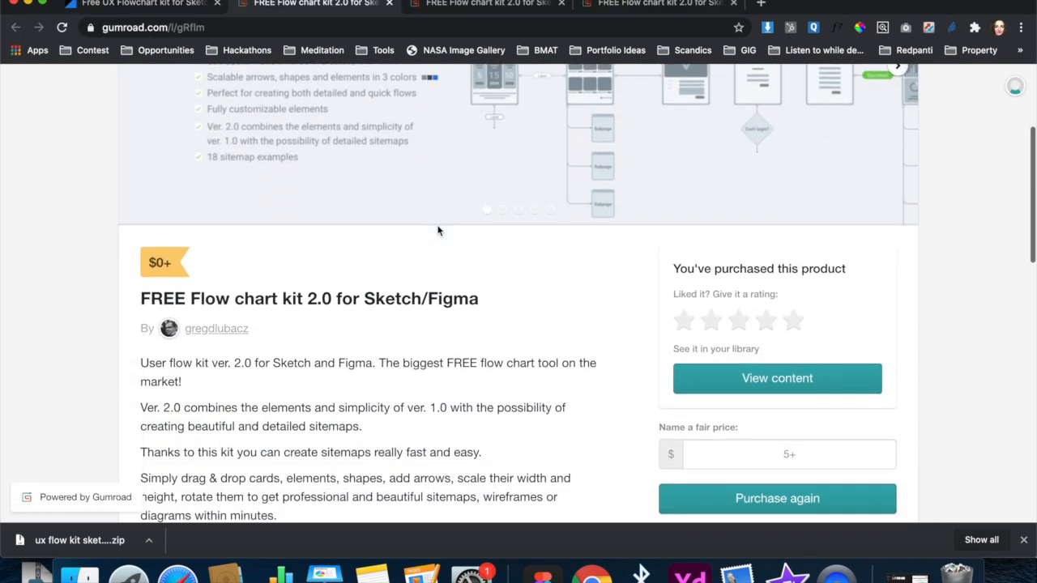
pyautogui.scroll(-1, 437, 231)
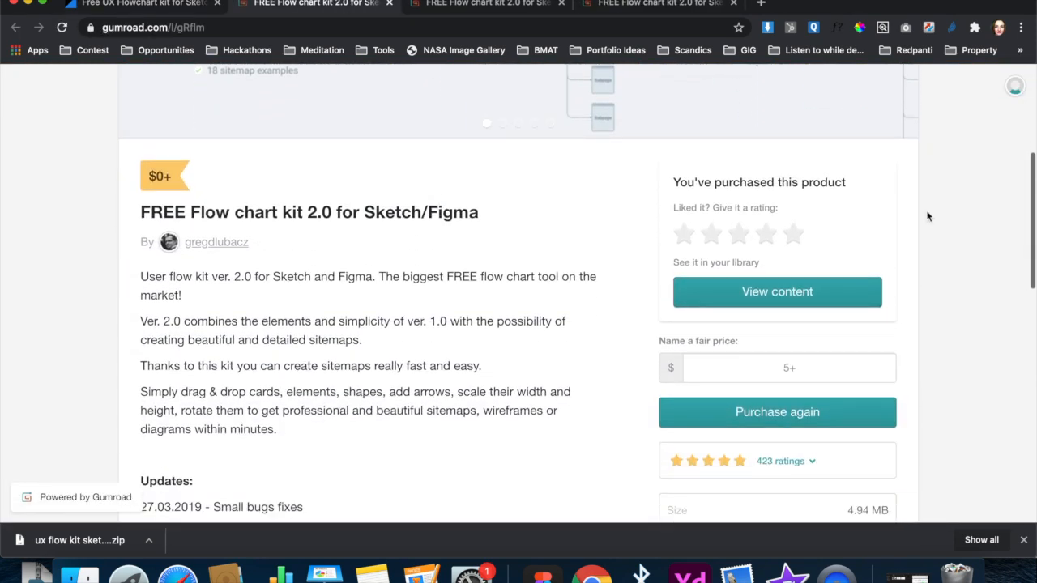
pyautogui.click(771, 409)
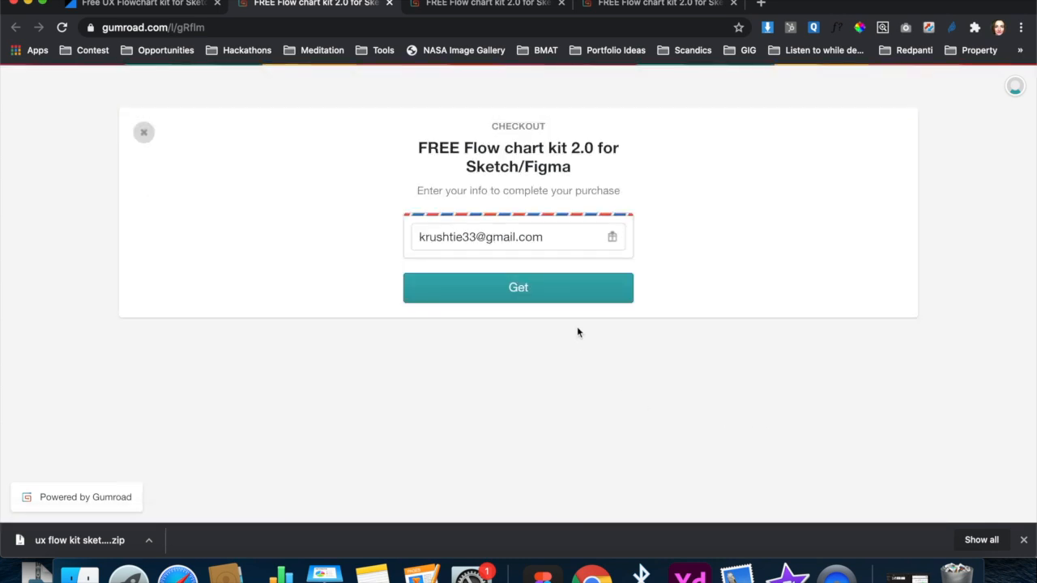
pyautogui.click(544, 288)
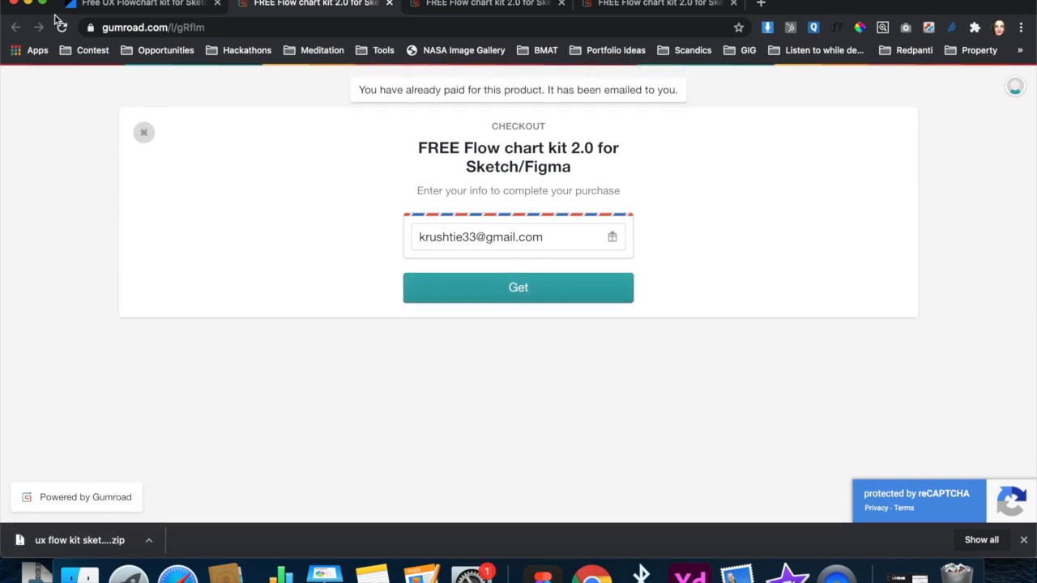
# - Return to Figma, move its window to uncover the kit folder on the desktop, and show the recent files
pyautogui.click(26, 4)
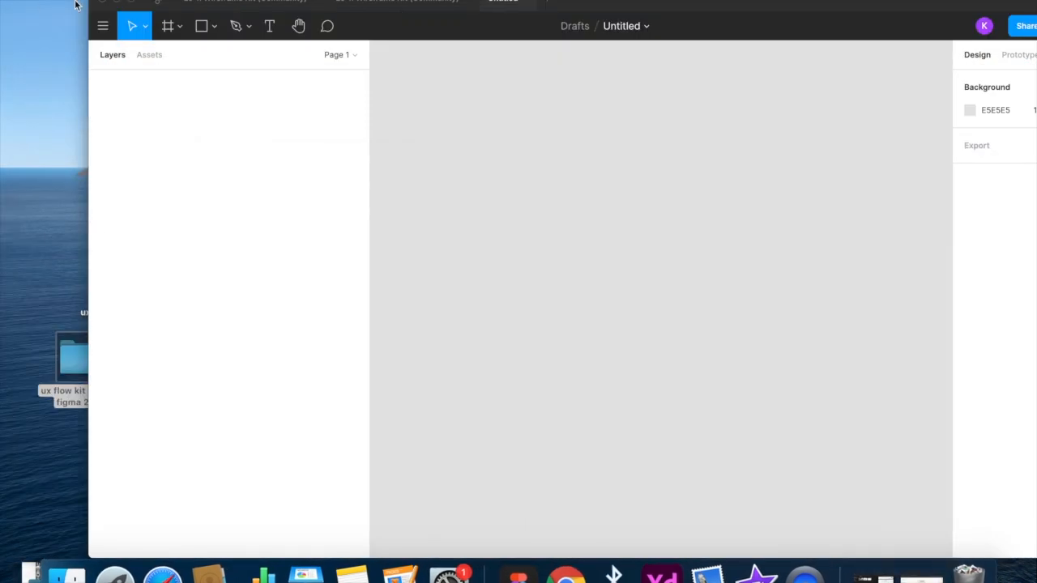
pyautogui.moveTo(624, 2); pyautogui.dragTo(843, 2)
pyautogui.click(375, 4)
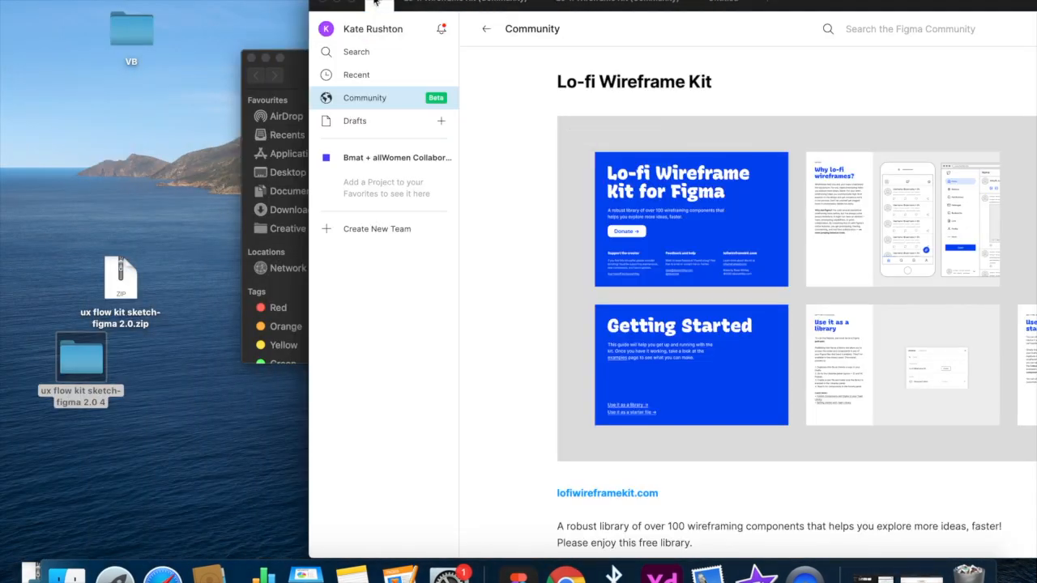
pyautogui.click(369, 74)
# - Open the Figma subfolder of the desktop folder "ux flow kit sketch-figma 2.0 4" and place its window beside the recent files
pyautogui.doubleClick(65, 364)
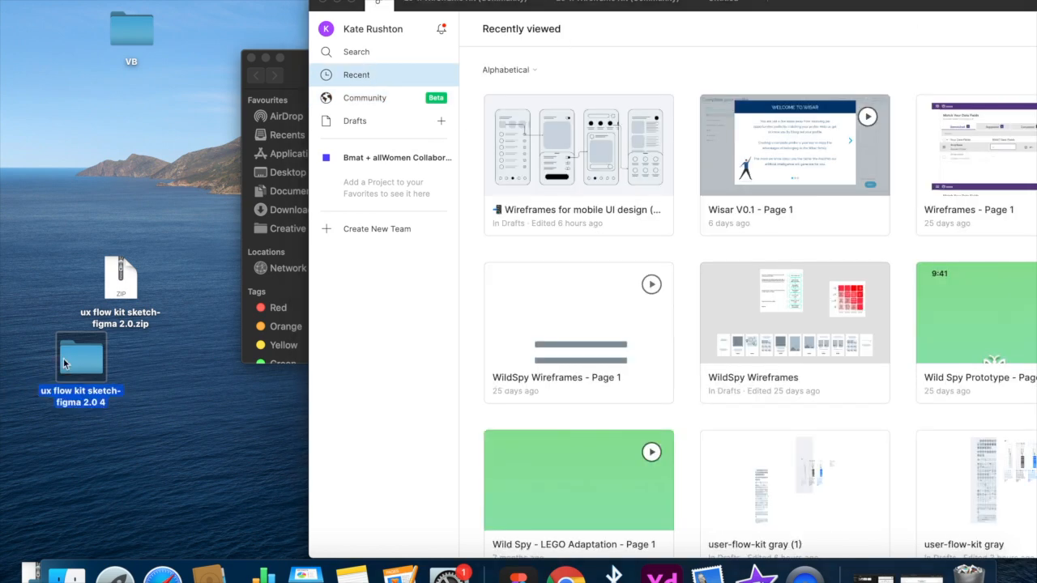
pyautogui.click(171, 120)
pyautogui.doubleClick(171, 120)
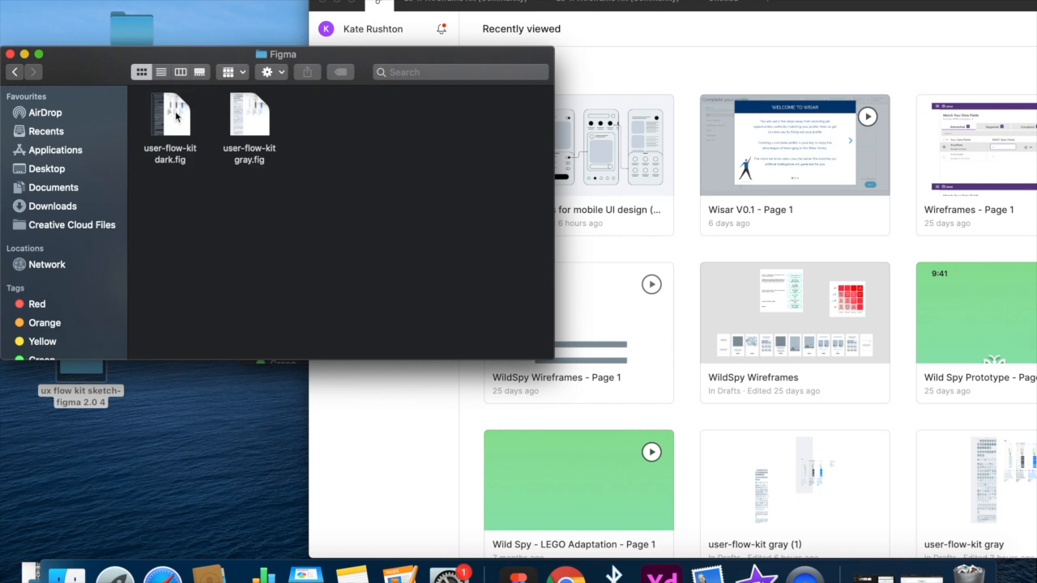
pyautogui.moveTo(346, 53); pyautogui.dragTo(229, 46)
# - Import user-flow-kit gray.fig and user-flow-kit dark.fig into Figma and finish the import
pyautogui.moveTo(154, 121); pyautogui.dragTo(592, 145)
pyautogui.moveTo(71, 126); pyautogui.dragTo(696, 152)
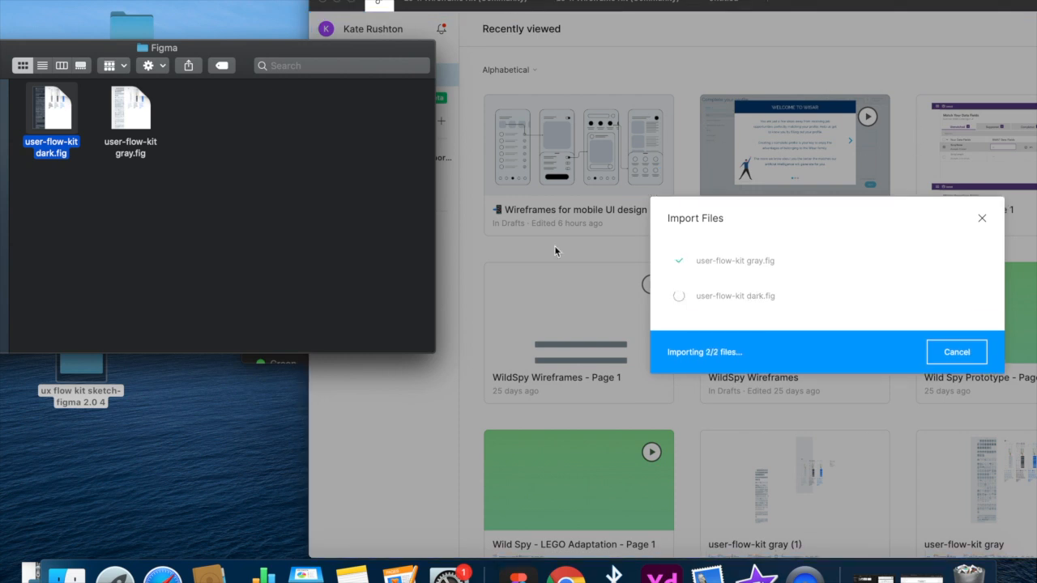
pyautogui.moveTo(262, 46); pyautogui.dragTo(85, 108)
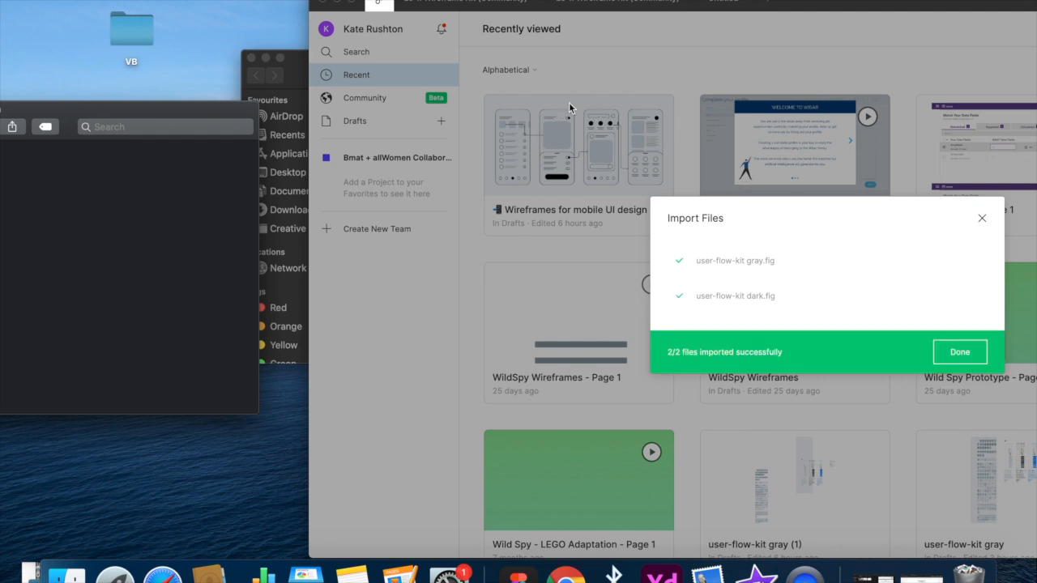
pyautogui.click(964, 360)
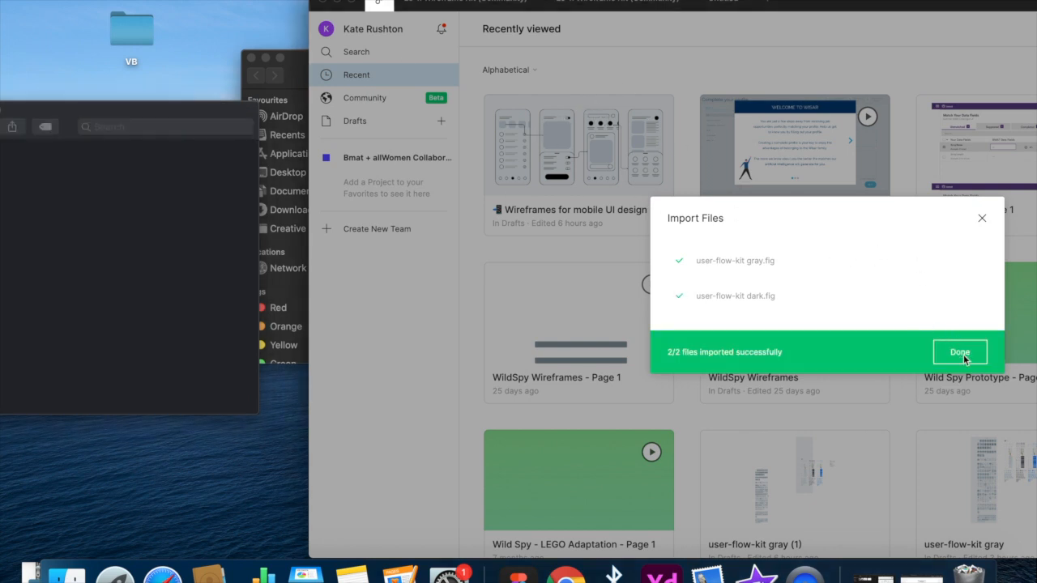
pyautogui.click(960, 353)
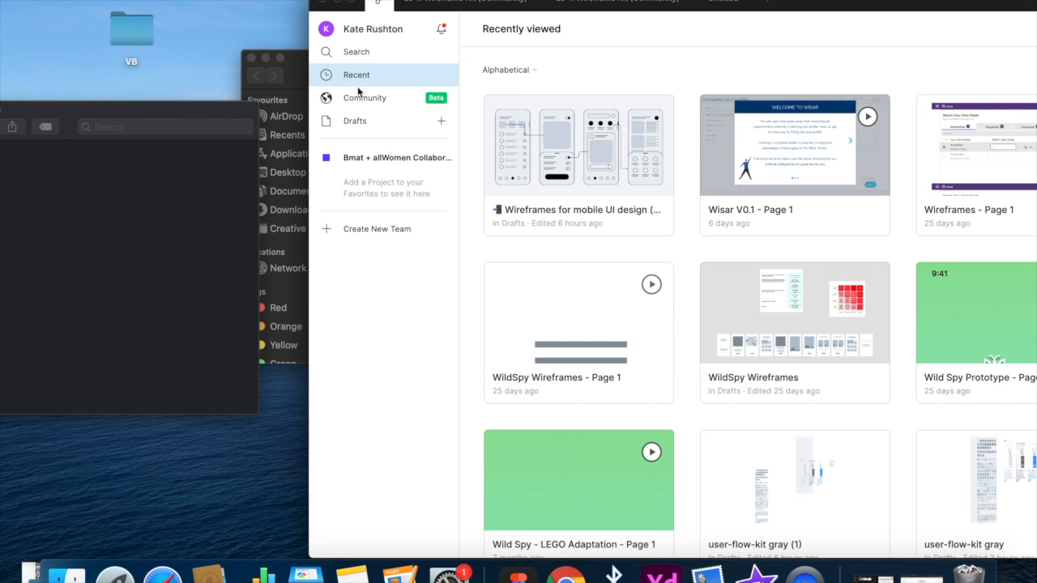
# - Open the user-flow-kit gray file and create a new blank design file alongside it
pyautogui.doubleClick(729, 481)
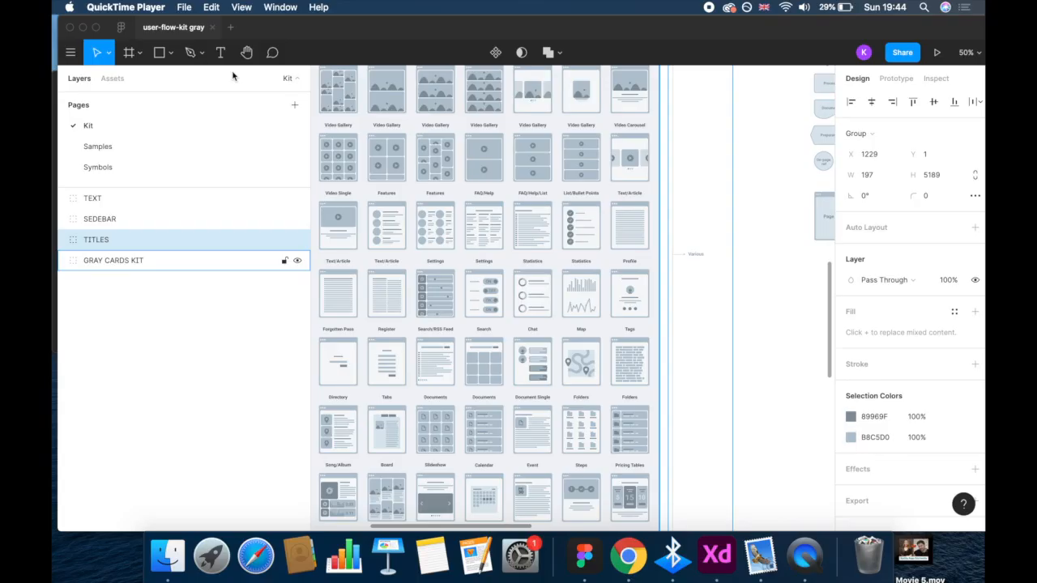
pyautogui.click(230, 32)
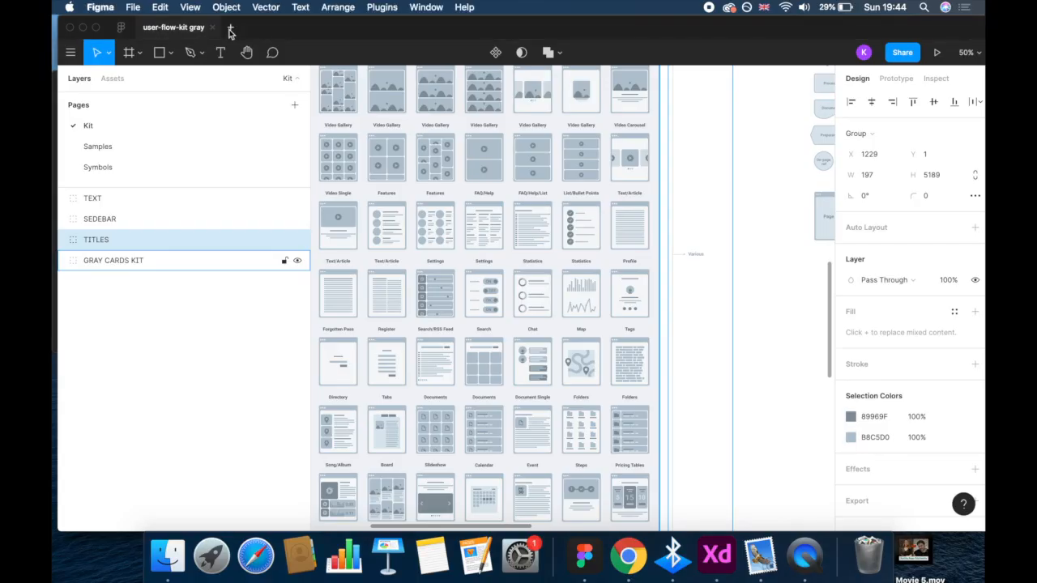
pyautogui.click(230, 30)
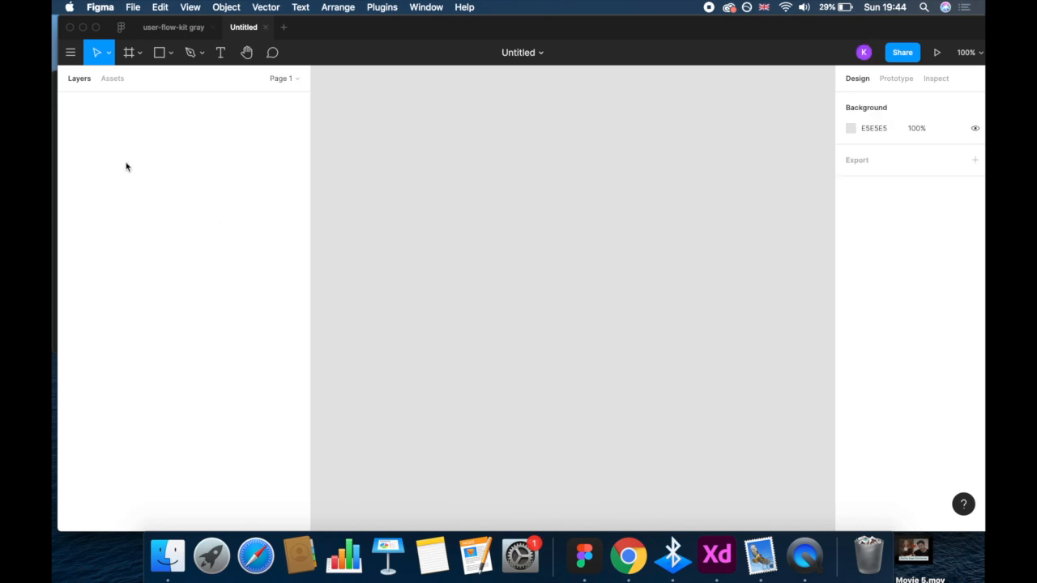
# - Add a frame with the iPhone 8 preset to the blank file
pyautogui.click(139, 54)
pyautogui.click(129, 82)
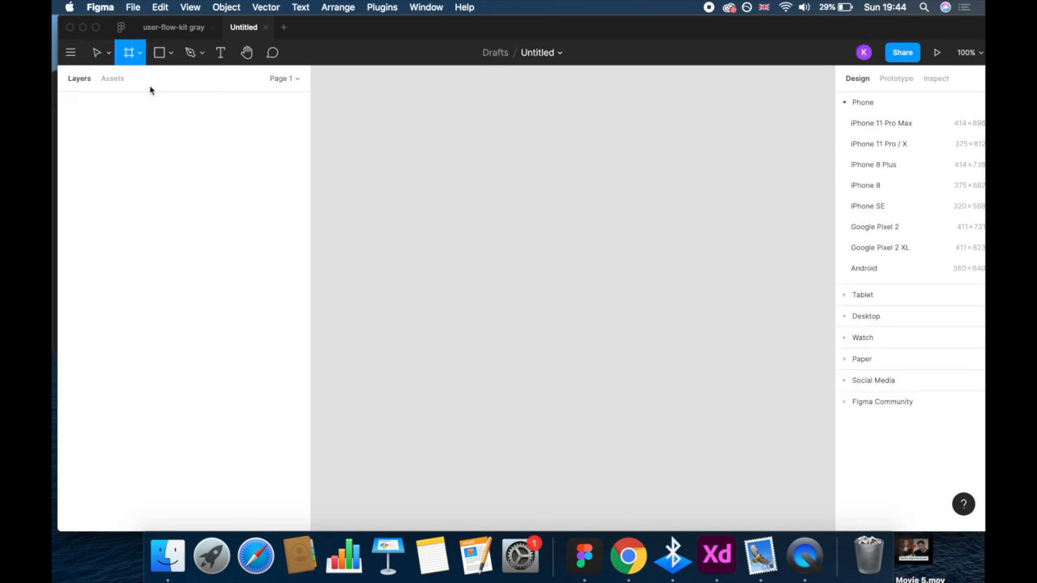
pyautogui.click(866, 185)
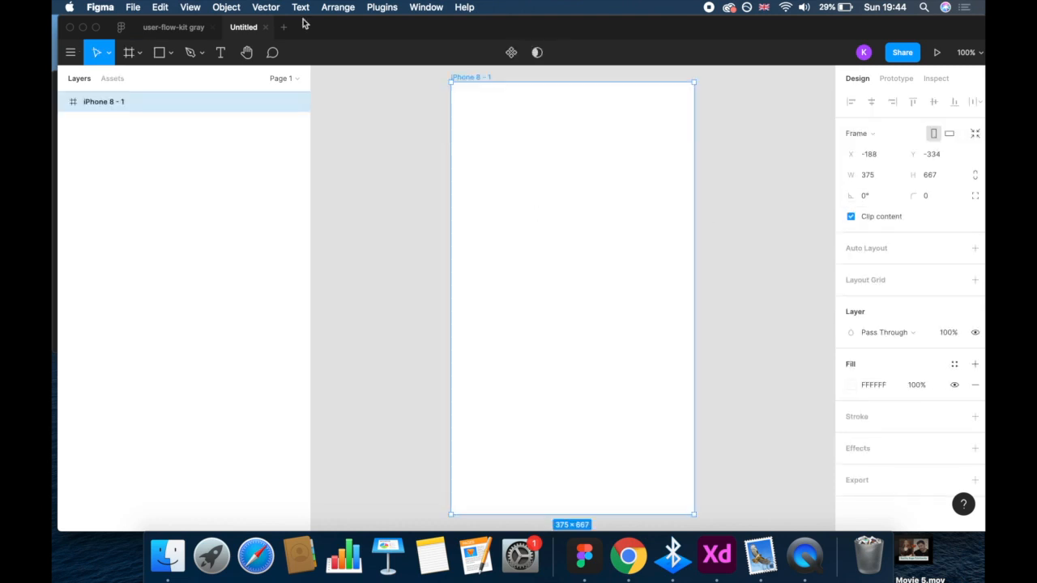
# - Copy the iPhone 8 frame and paste four copies in a row beside it, and close the stray Dictionary window
pyautogui.click(188, 7)
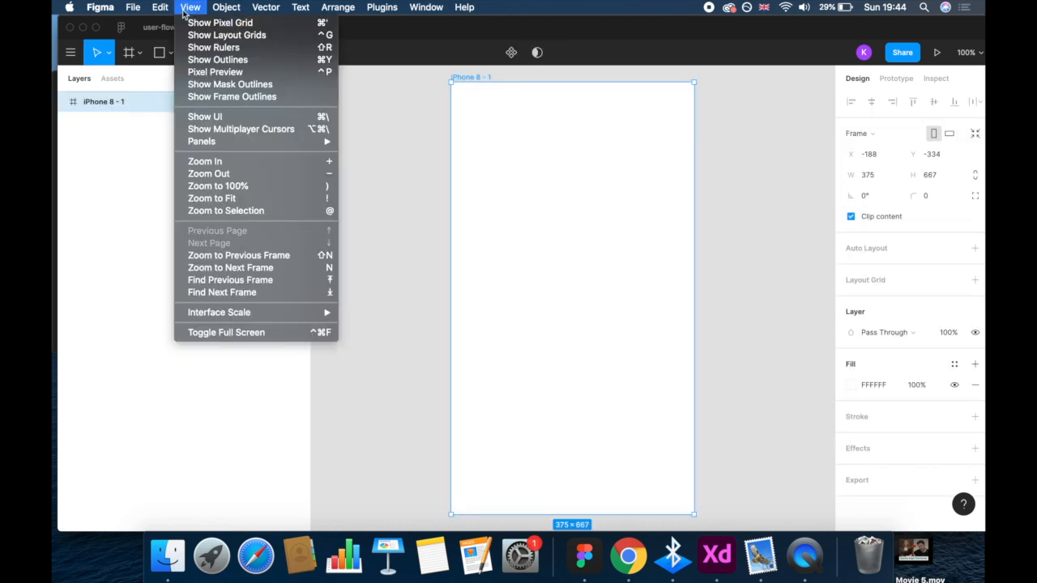
pyautogui.click(202, 175)
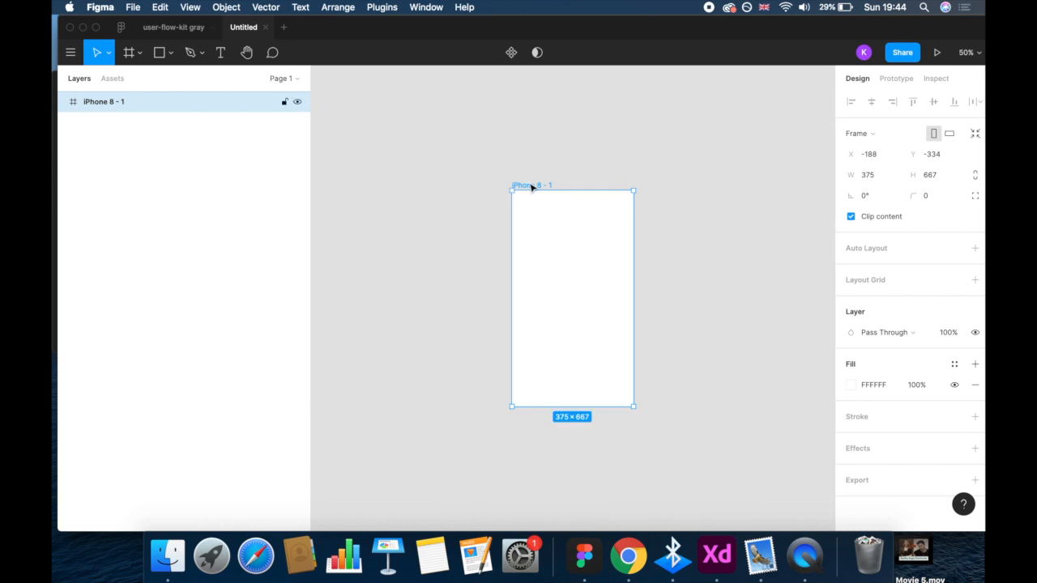
pyautogui.press('super+c')
pyautogui.press('super+v')
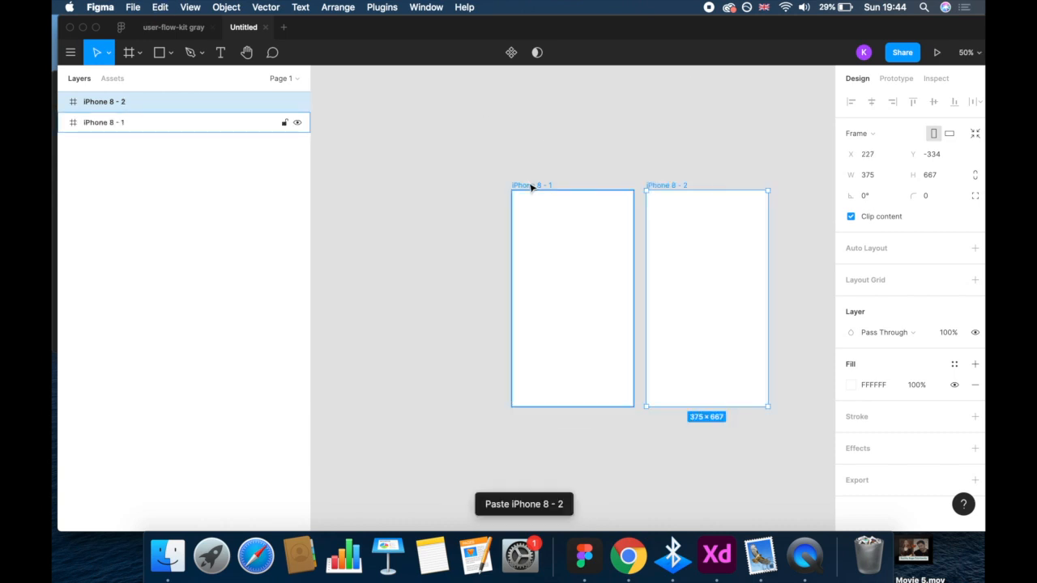
pyautogui.press('super+v')
pyautogui.press('super+v')
pyautogui.press('super+v')
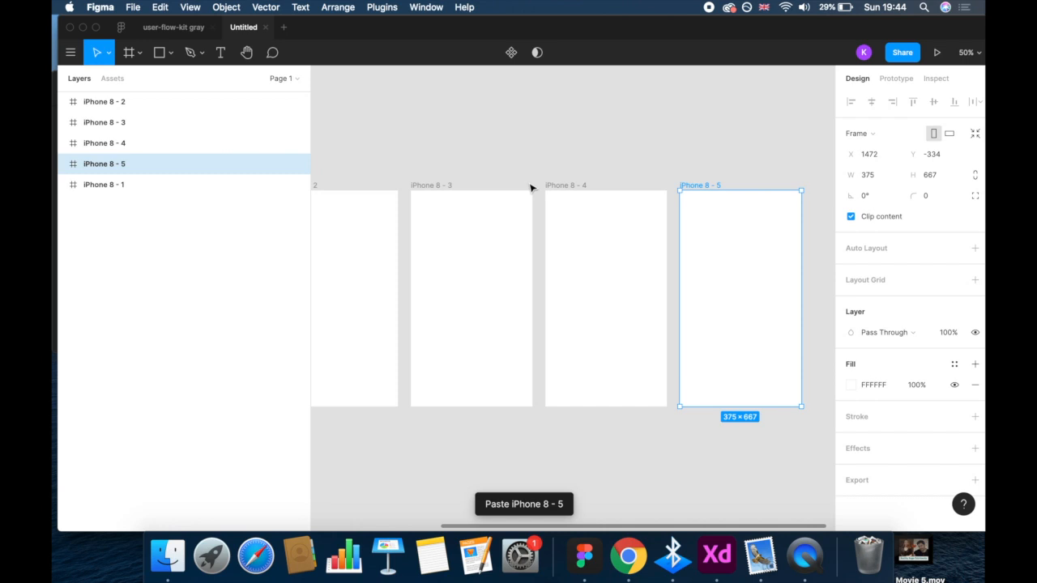
pyautogui.moveTo(703, 139); pyautogui.dragTo(397, 158)
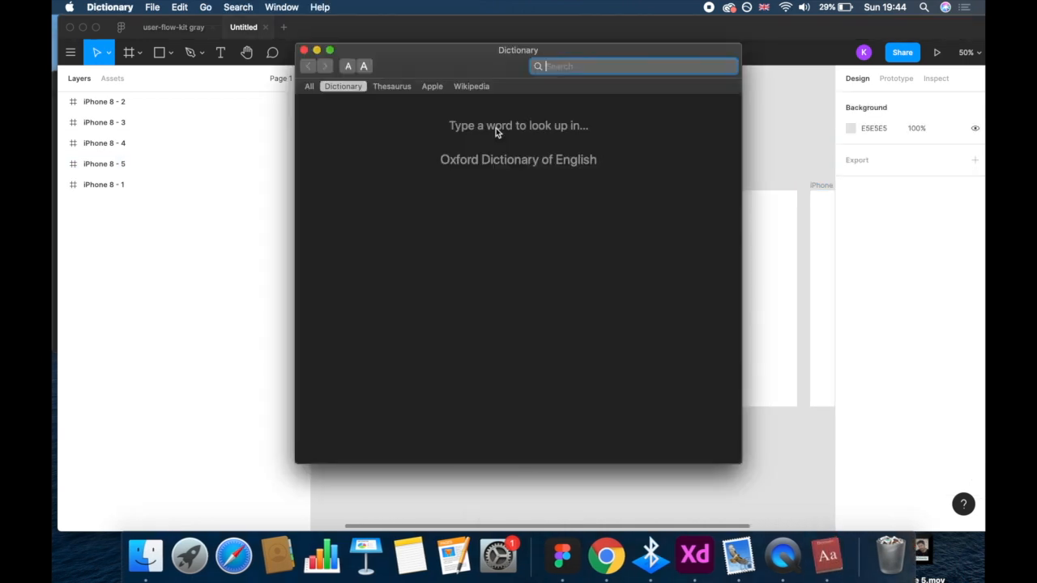
pyautogui.click(303, 51)
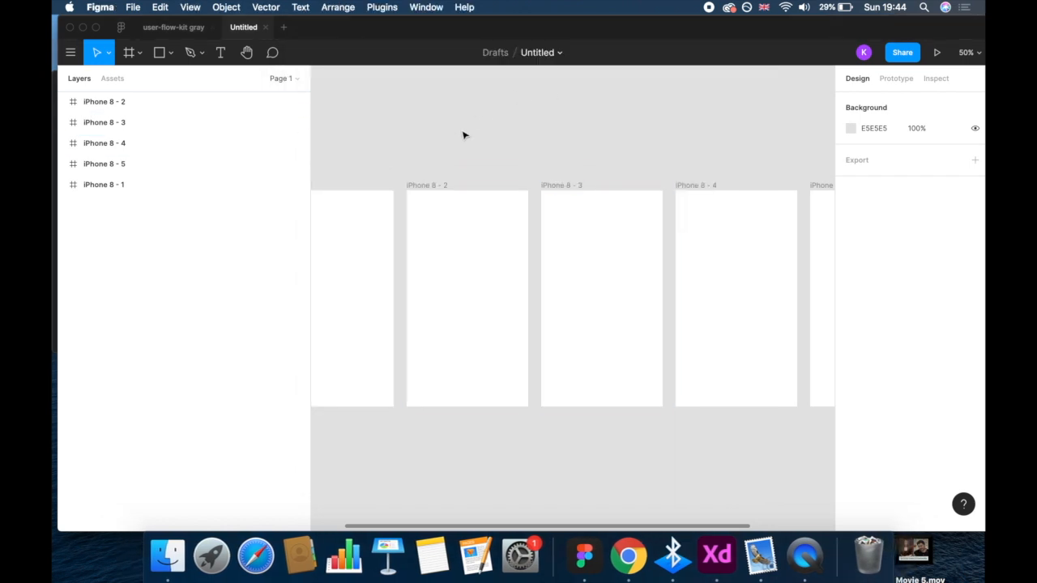
# - Select the Video_Gallery_5 card in the user-flow-kit gray file and return to the untitled design file
pyautogui.click(170, 29)
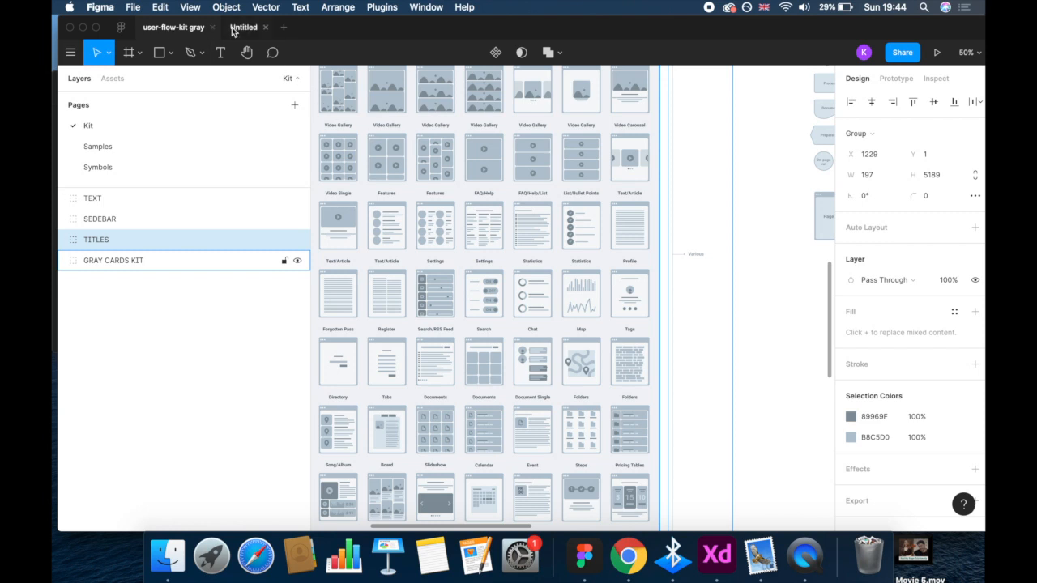
pyautogui.click(496, 159)
pyautogui.click(496, 159)
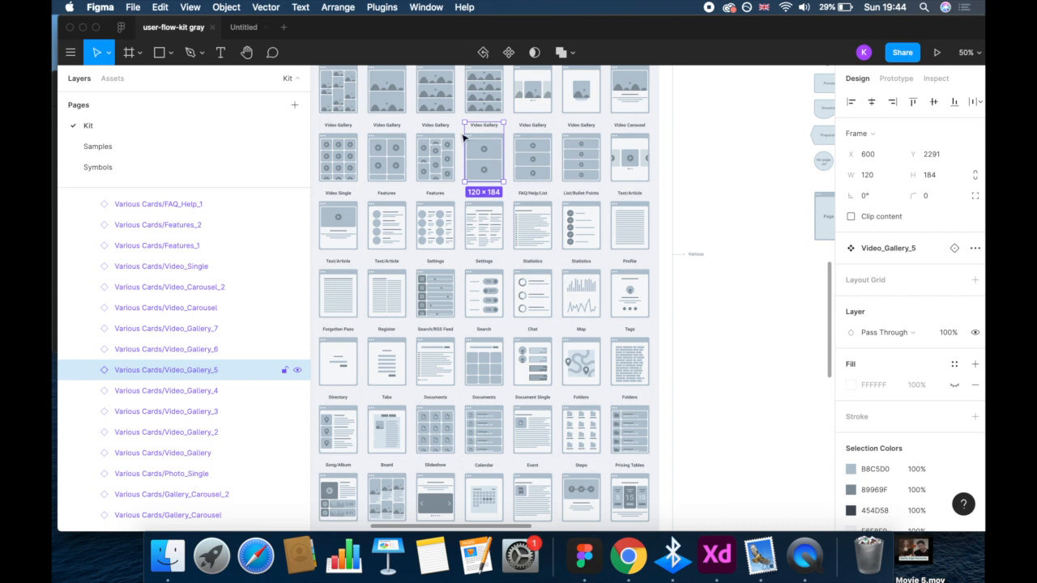
pyautogui.click(244, 29)
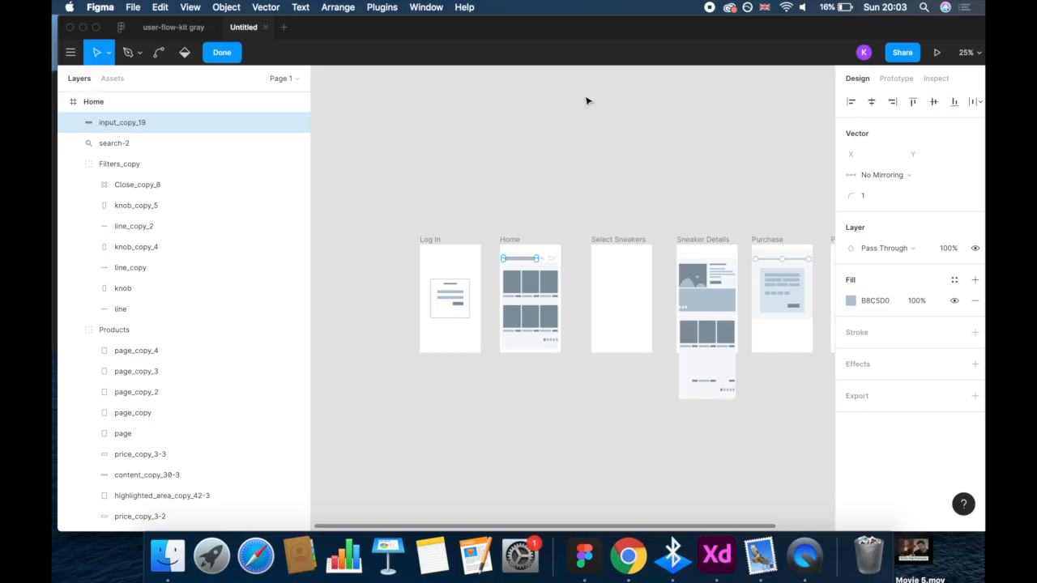
# - Delete the empty Select Sneakers frame and the loose elements hanging below the Sneaker Details frame
pyautogui.click(503, 233)
pyautogui.doubleClick(470, 382)
pyautogui.press('Delete')
pyautogui.doubleClick(492, 382)
pyautogui.press('Delete')
pyautogui.doubleClick(483, 394)
pyautogui.click(482, 390)
pyautogui.press('Delete')
# - Delete the inner_browser background from the Products group overlapping the Sneaker Details frame
pyautogui.doubleClick(486, 392)
pyautogui.click(487, 382)
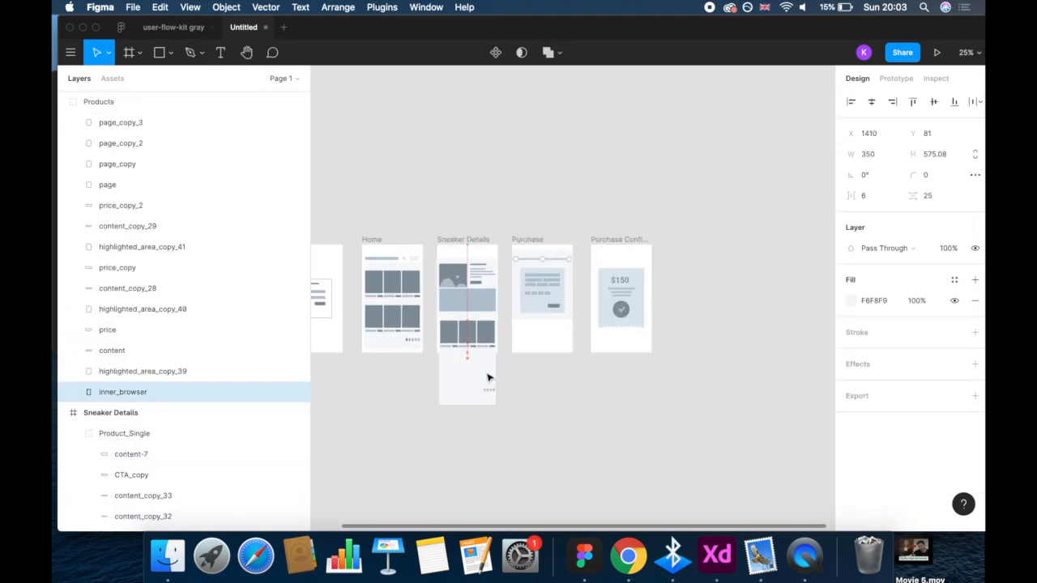
pyautogui.press('Delete')
pyautogui.doubleClick(488, 394)
pyautogui.press('Escape')
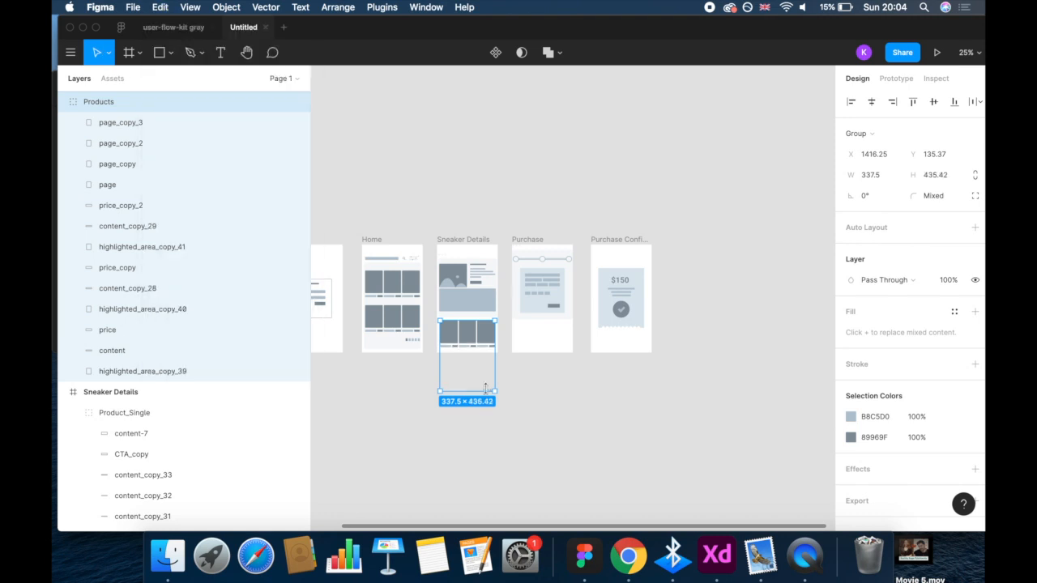
# - Delete page_copy_3 from the Products group and position the group in the lower part of the Sneaker Details frame
pyautogui.click(504, 365)
pyautogui.moveTo(486, 389); pyautogui.dragTo(468, 386)
pyautogui.doubleClick(469, 384)
pyautogui.press('Delete')
pyautogui.click(475, 388)
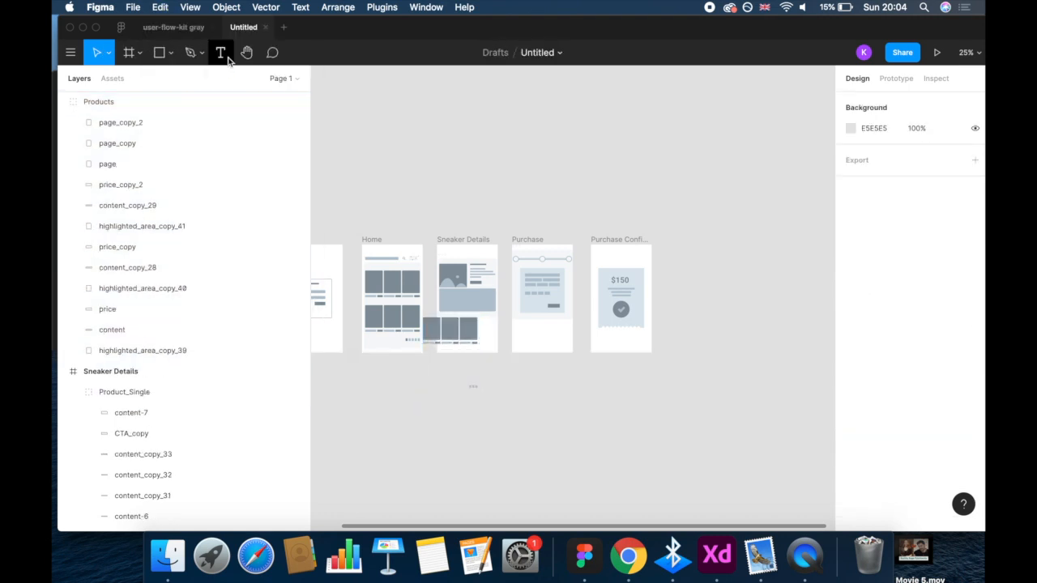
pyautogui.click(473, 385)
pyautogui.click(444, 339)
pyautogui.moveTo(444, 338); pyautogui.dragTo(462, 339)
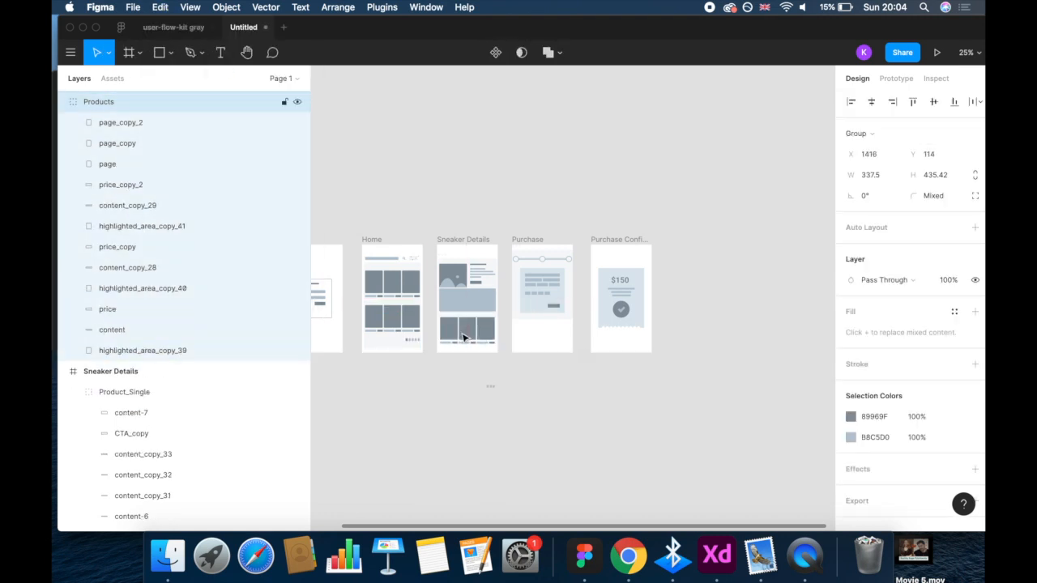
# - Delete the remaining page, page_copy and page_copy_2 layers from the Products group
pyautogui.click(179, 329)
pyautogui.click(169, 226)
pyautogui.click(169, 164)
pyautogui.keyDown('shift'); pyautogui.click(164, 124); pyautogui.keyUp('shift')
pyautogui.press('Delete')
pyautogui.hscroll(-3, 348, 405)
pyautogui.hscroll(4, 373, 389)
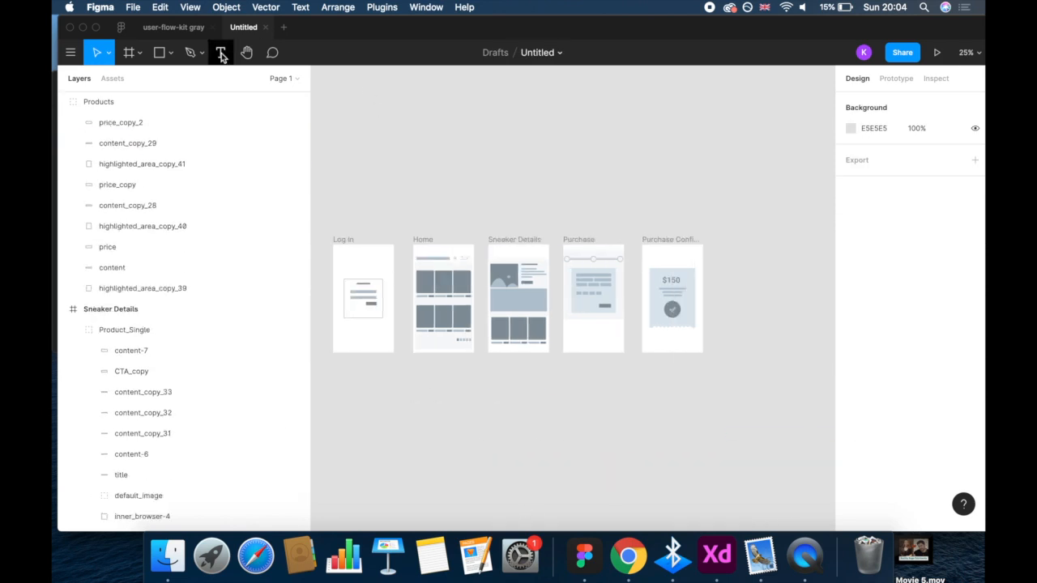
# - Add the text "Sneaker World" across the top of the Log In frame, enlarge its font and set its line height to 48
pyautogui.click(221, 52)
pyautogui.moveTo(338, 253); pyautogui.dragTo(388, 269)
pyautogui.write('Sneaker World')
pyautogui.click(960, 405)
pyautogui.click(944, 439)
pyautogui.click(970, 405)
pyautogui.click(944, 436)
pyautogui.click(970, 405)
pyautogui.click(944, 436)
pyautogui.click(881, 430)
pyautogui.write('48')
pyautogui.press('Return')
# - Duplicate the Sneaker World heading below itself, change the copy to "3-Step Purchase" and give it a smaller font size
pyautogui.press('super+c')
pyautogui.press('super+v')
pyautogui.click(595, 258)
pyautogui.click(364, 260)
pyautogui.moveTo(388, 261); pyautogui.dragTo(370, 264)
pyautogui.moveTo(372, 261); pyautogui.dragTo(366, 273)
pyautogui.doubleClick(366, 272)
pyautogui.write('3-Step Purchase')
pyautogui.click(970, 405)
pyautogui.click(939, 369)
pyautogui.click(524, 206)
# - Copy the process line from the Purchase frame to the top of the Home frame and nudge it up
pyautogui.click(596, 258)
pyautogui.press('super+c')
pyautogui.press('super+v')
pyautogui.moveTo(603, 282); pyautogui.dragTo(456, 252)
pyautogui.press('Up')
pyautogui.press('Up')
pyautogui.press('Up')
pyautogui.press('Up')
pyautogui.press('Up')
pyautogui.press('Up')
pyautogui.press('Up')
pyautogui.press('Up')
pyautogui.press('Up')
pyautogui.press('Up')
pyautogui.press('Up')
pyautogui.press('Up')
pyautogui.press('Up')
pyautogui.press('Up')
pyautogui.press('Up')
pyautogui.press('Up')
# - Set the X position of the Purchase frame's process line to 6
pyautogui.doubleClick(597, 251)
pyautogui.click(875, 136)
pyautogui.write('6')
pyautogui.press('Return')
# - Copy the process line to the top of the Sneaker Details frame and set its X position to 6
pyautogui.click(618, 213)
pyautogui.doubleClick(600, 251)
pyautogui.press('super+c')
pyautogui.press('super+v')
pyautogui.moveTo(601, 288); pyautogui.dragTo(526, 256)
pyautogui.click(880, 135)
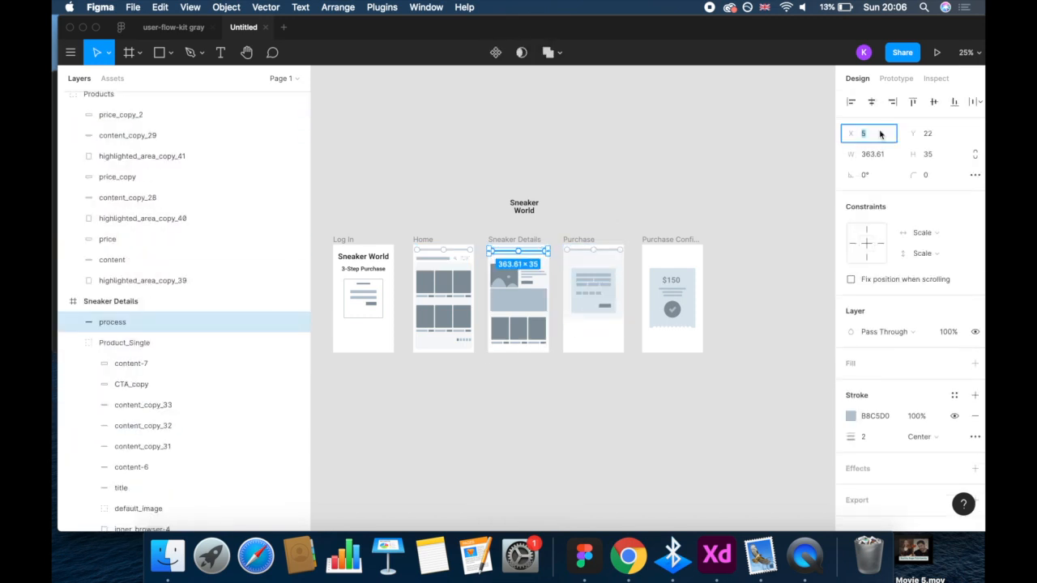
pyautogui.write('6')
pyautogui.press('Return')
# - Delete the stray Sneaker World text above the frames
pyautogui.click(530, 189)
pyautogui.click(523, 208)
pyautogui.press('Delete')
# - Try to fill the first circle of the Home frame's process line with black (000000)
pyautogui.doubleClick(419, 254)
pyautogui.click(852, 344)
pyautogui.click(177, 213)
pyautogui.click(121, 228)
pyautogui.doubleClick(104, 227)
pyautogui.click(234, 53)
pyautogui.click(893, 364)
pyautogui.click(946, 310)
pyautogui.write('0')
pyautogui.press('Return')
pyautogui.click(874, 364)
pyautogui.write('000000')
pyautogui.press('Return')
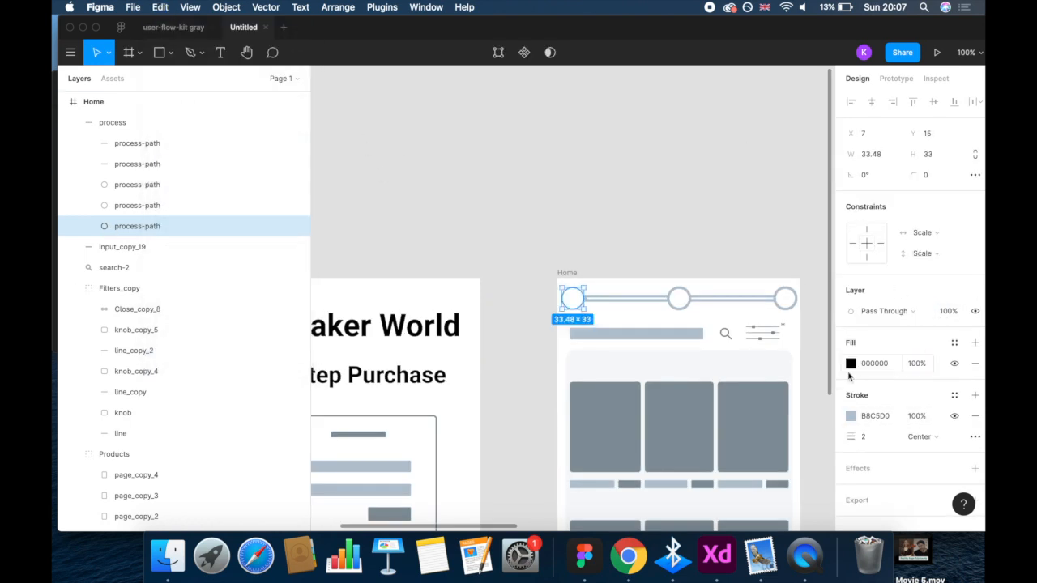
pyautogui.click(873, 364)
pyautogui.click(873, 417)
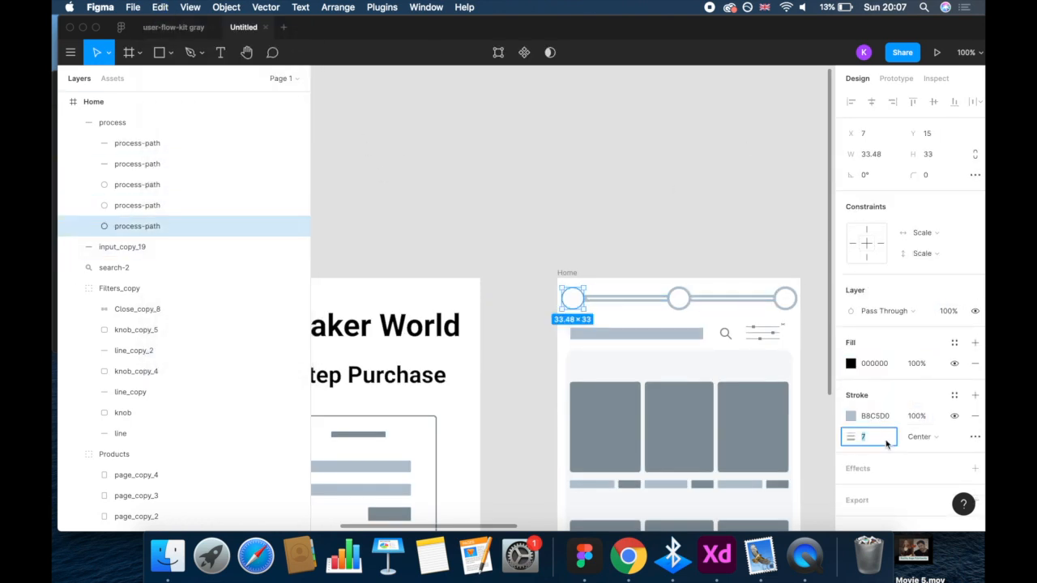
# - Undo the fill changes on the first process circle
pyautogui.click(161, 7)
pyautogui.click(162, 22)
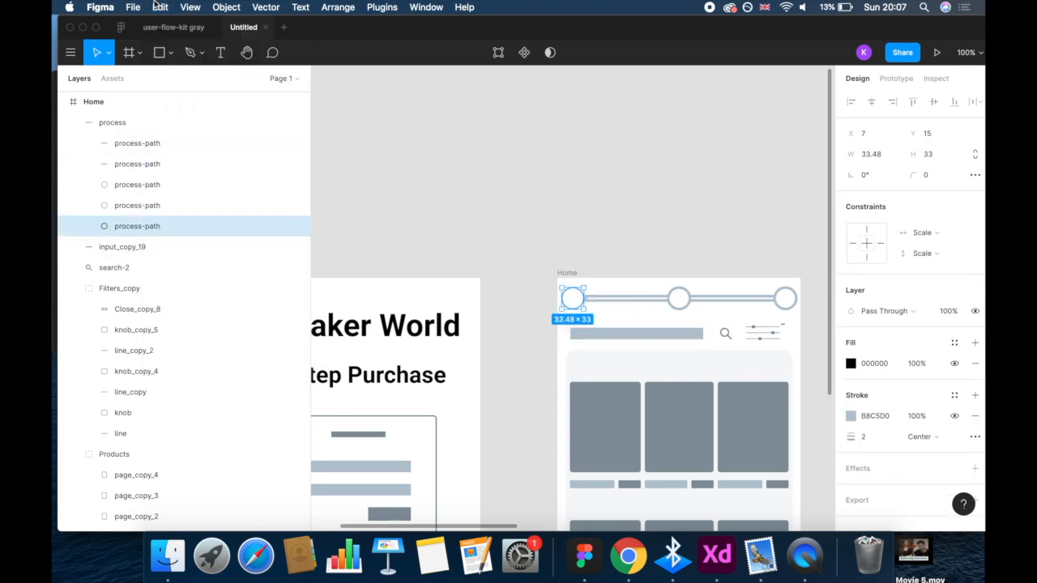
pyautogui.click(160, 7)
pyautogui.click(163, 23)
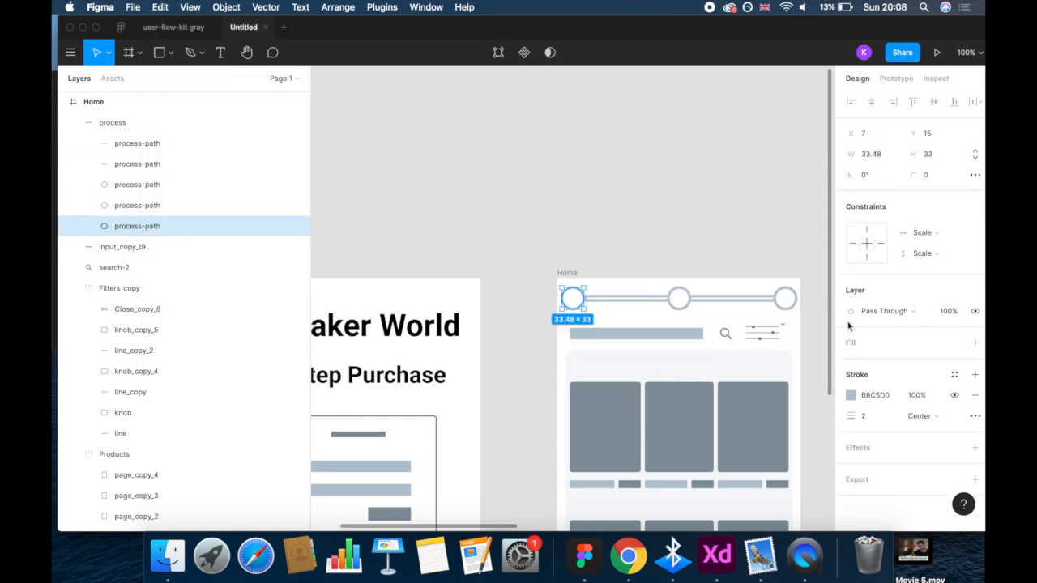
# - Add the text "1" and centre it in the first circle of the Home frame's process line
pyautogui.press('t')
pyautogui.click(572, 300)
pyautogui.write('1')
pyautogui.press('Escape')
pyautogui.moveTo(574, 310); pyautogui.dragTo(574, 303)
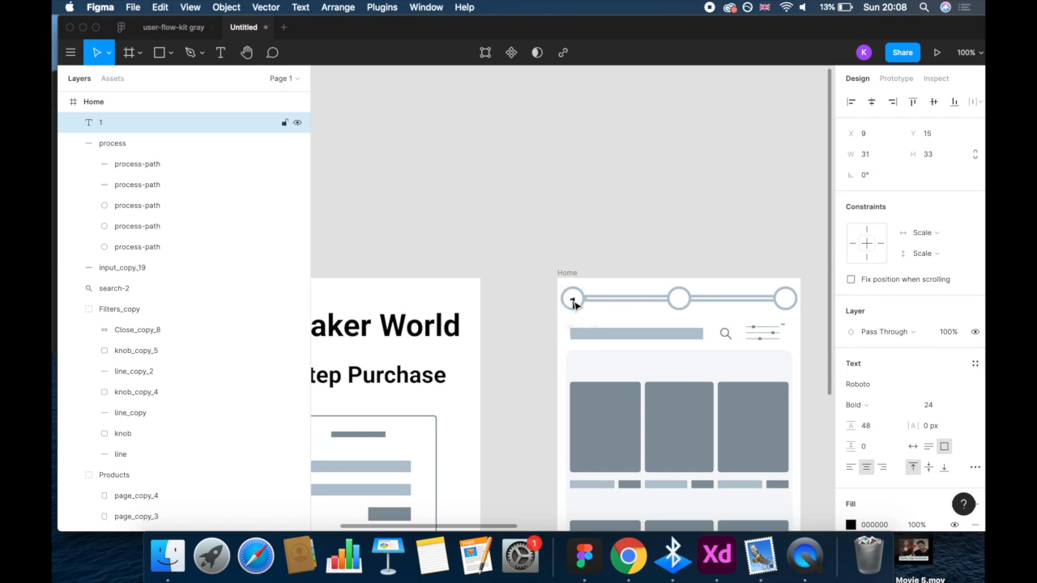
# - Copy the number to the middle circle of the Sneaker Details process line and change it to "2"
pyautogui.click(512, 211)
pyautogui.click(190, 7)
pyautogui.click(213, 174)
pyautogui.click(191, 7)
pyautogui.click(222, 174)
pyautogui.click(387, 300)
pyautogui.moveTo(386, 300); pyautogui.dragTo(489, 301)
pyautogui.doubleClick(488, 299)
pyautogui.write('2')
pyautogui.press('Escape')
# - Set the Y position of the number 2 in the Sneaker Details frame to 8
pyautogui.click(190, 7)
pyautogui.click(205, 162)
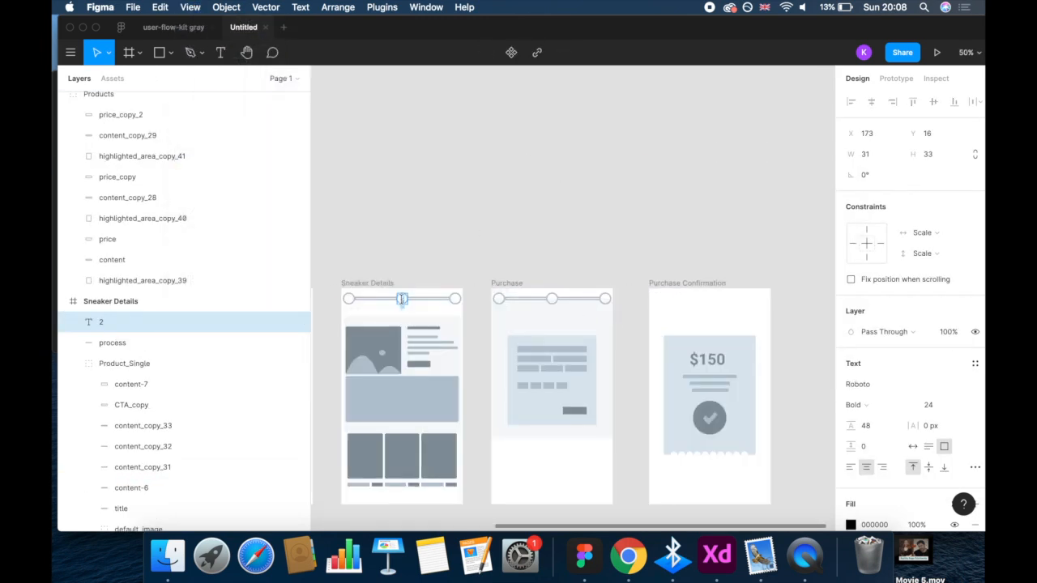
pyautogui.hscroll(-3, 403, 304)
pyautogui.click(356, 301)
pyautogui.click(558, 300)
pyautogui.click(928, 134)
pyautogui.write('8')
pyautogui.press('Return')
# - Copy the number to the last circle of the Purchase process line, change it to "3" and set its Y position to 8
pyautogui.moveTo(558, 299); pyautogui.dragTo(761, 299)
pyautogui.doubleClick(761, 299)
pyautogui.write('3')
pyautogui.click(928, 133)
pyautogui.write('8')
pyautogui.press('Return')
pyautogui.click(801, 203)
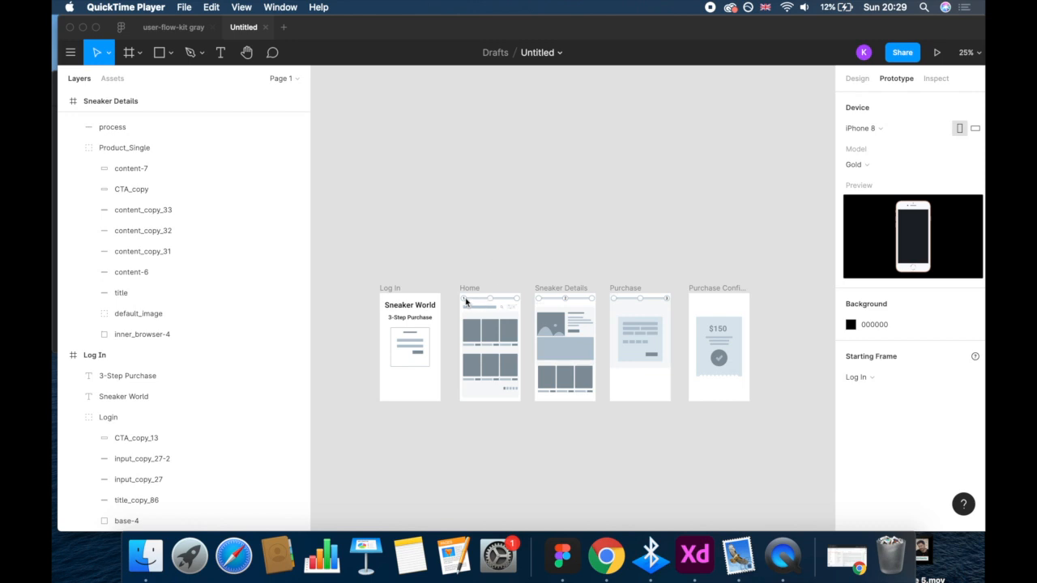
# - Give the Log In form's button an On Tap interaction that navigates to the Home frame
pyautogui.click(458, 258)
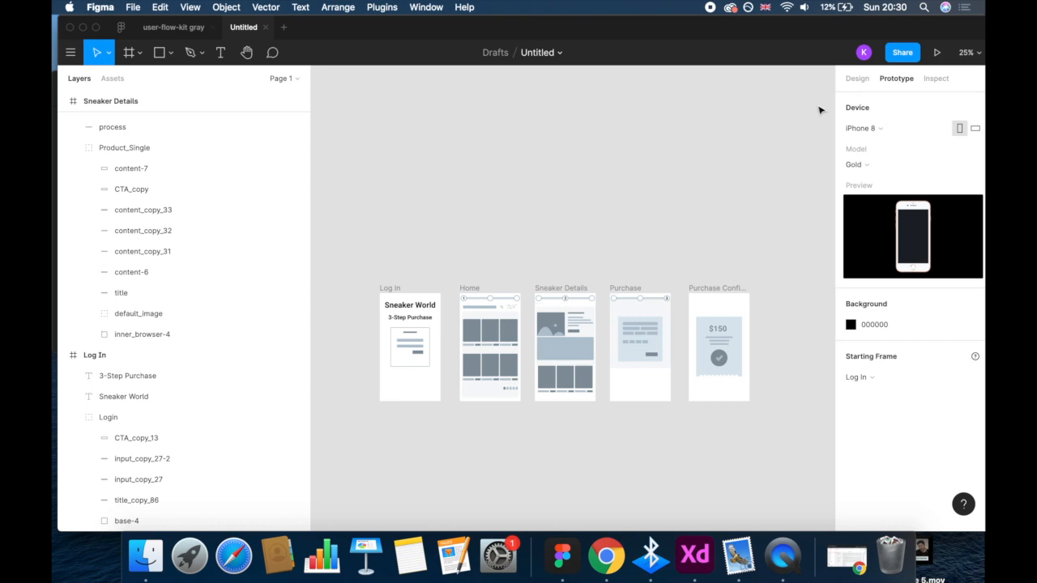
pyautogui.doubleClick(417, 356)
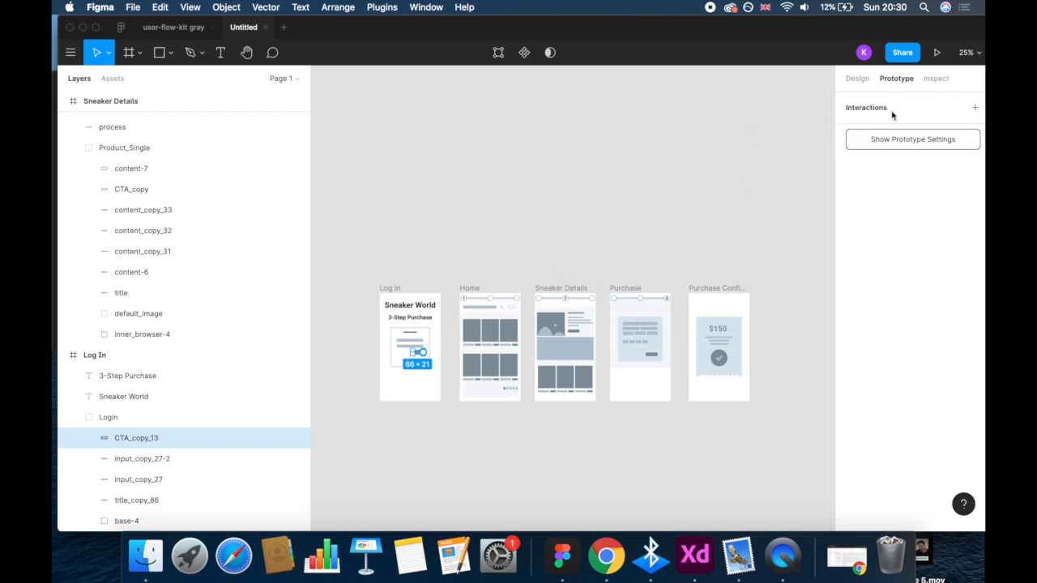
pyautogui.click(974, 107)
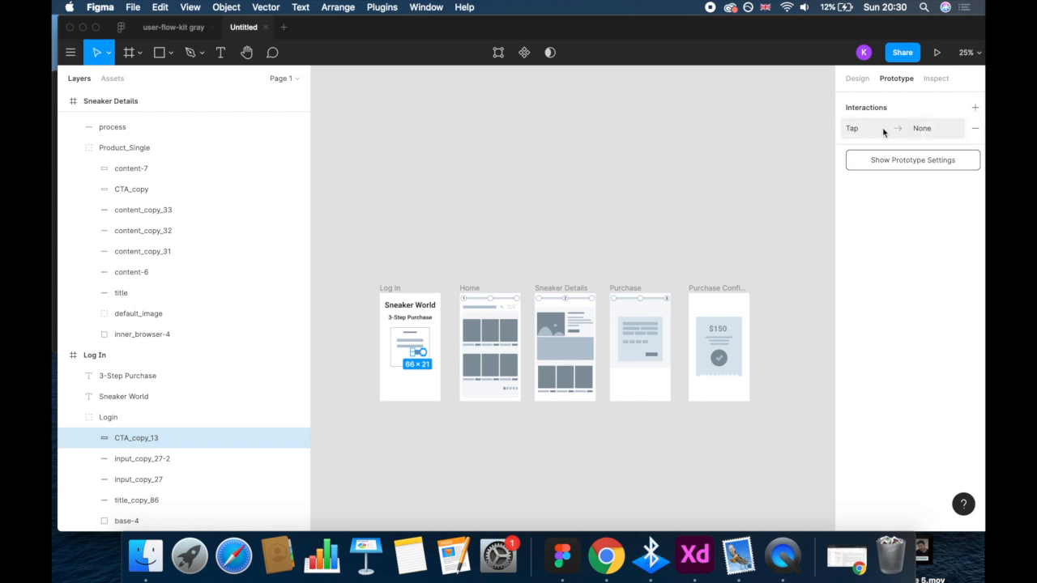
pyautogui.click(929, 135)
pyautogui.click(727, 180)
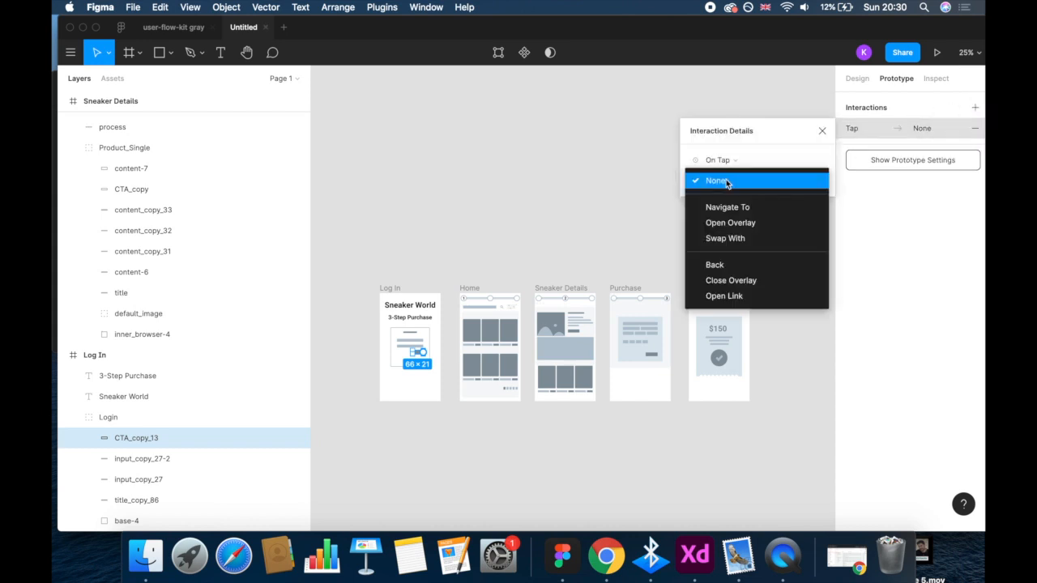
pyautogui.click(731, 206)
pyautogui.click(805, 184)
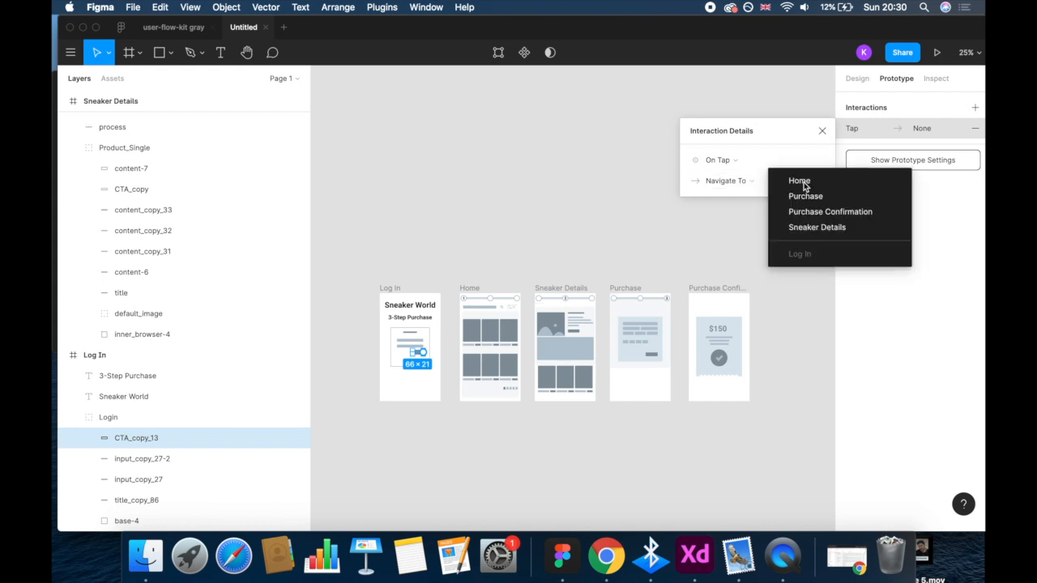
pyautogui.click(802, 176)
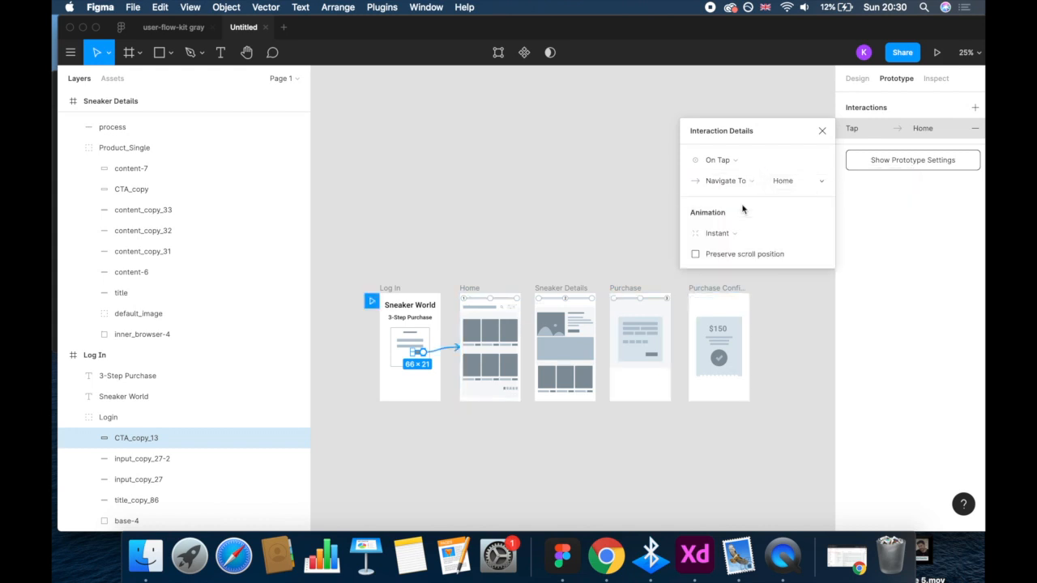
# - Give the first product's price bar in the Home frame an On Tap interaction that navigates to Sneaker Details
pyautogui.click(480, 347)
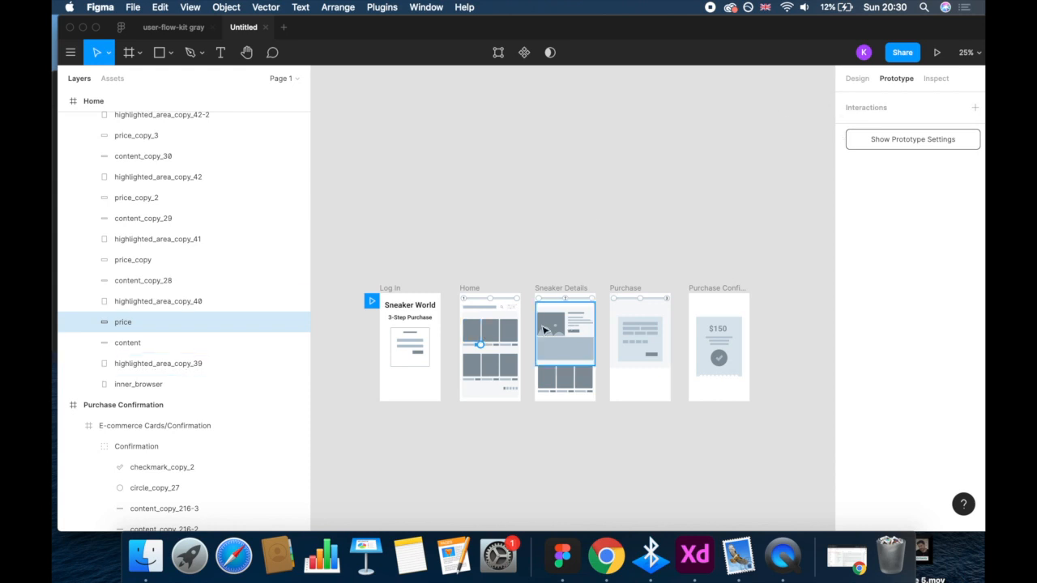
pyautogui.click(887, 107)
pyautogui.click(911, 128)
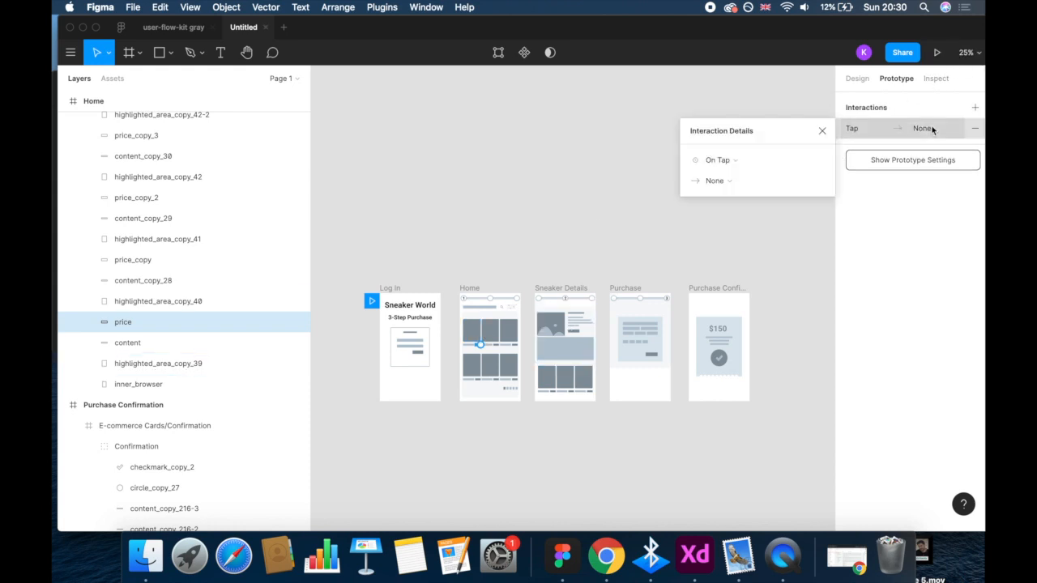
pyautogui.click(763, 178)
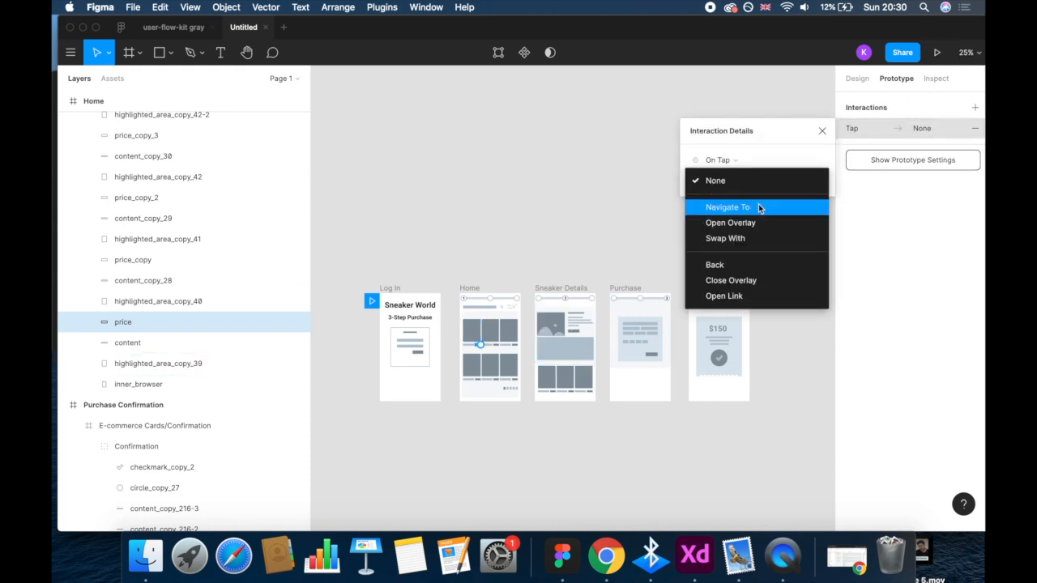
pyautogui.click(764, 206)
pyautogui.click(804, 185)
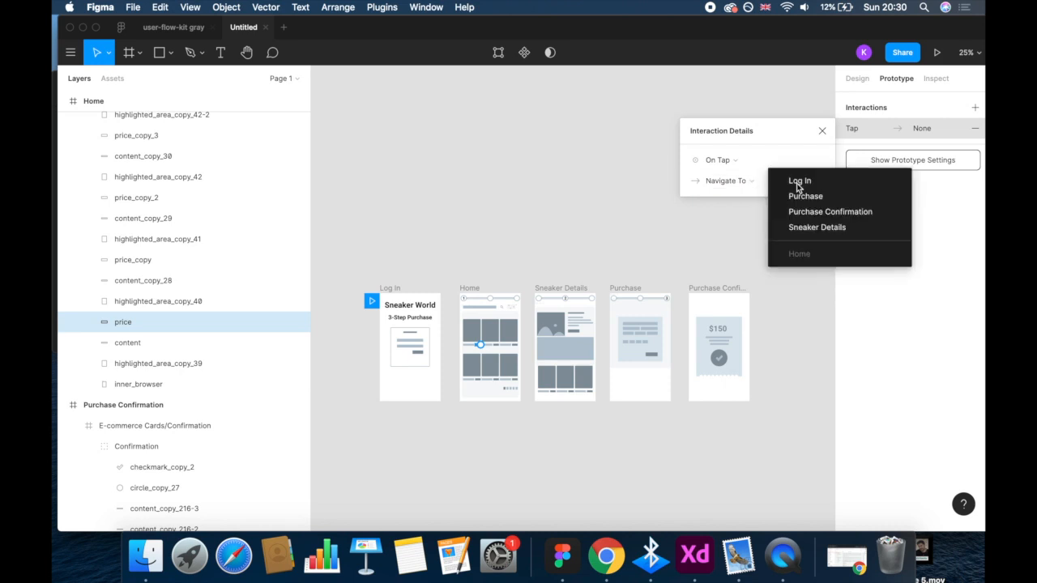
pyautogui.click(815, 229)
pyautogui.click(641, 254)
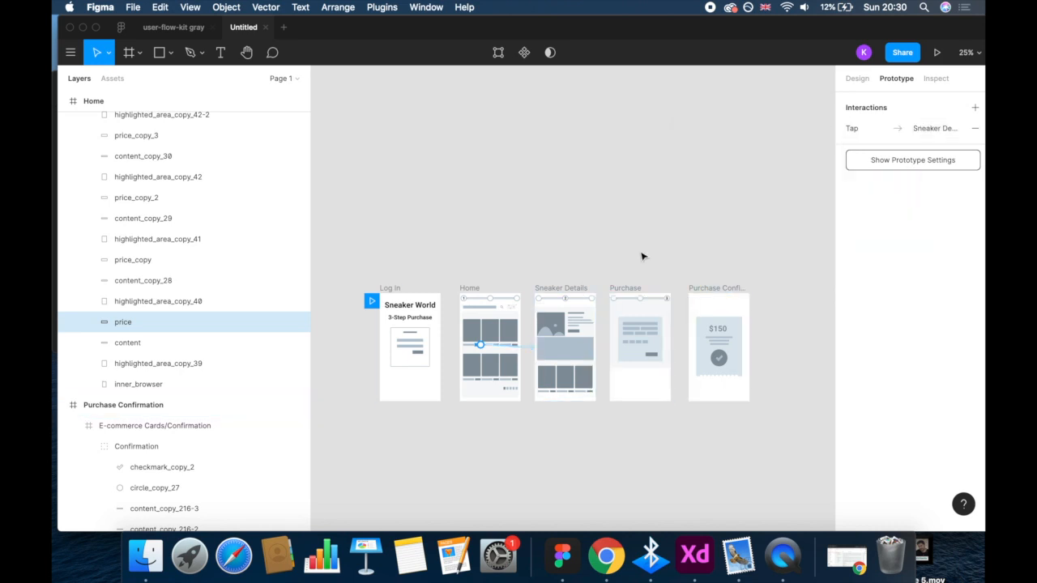
# - Give the CTA_copy button in the Sneaker Details frame an On Tap interaction that navigates to Purchase
pyautogui.click(577, 334)
pyautogui.click(878, 113)
pyautogui.click(949, 131)
pyautogui.click(731, 183)
pyautogui.click(735, 206)
pyautogui.click(800, 184)
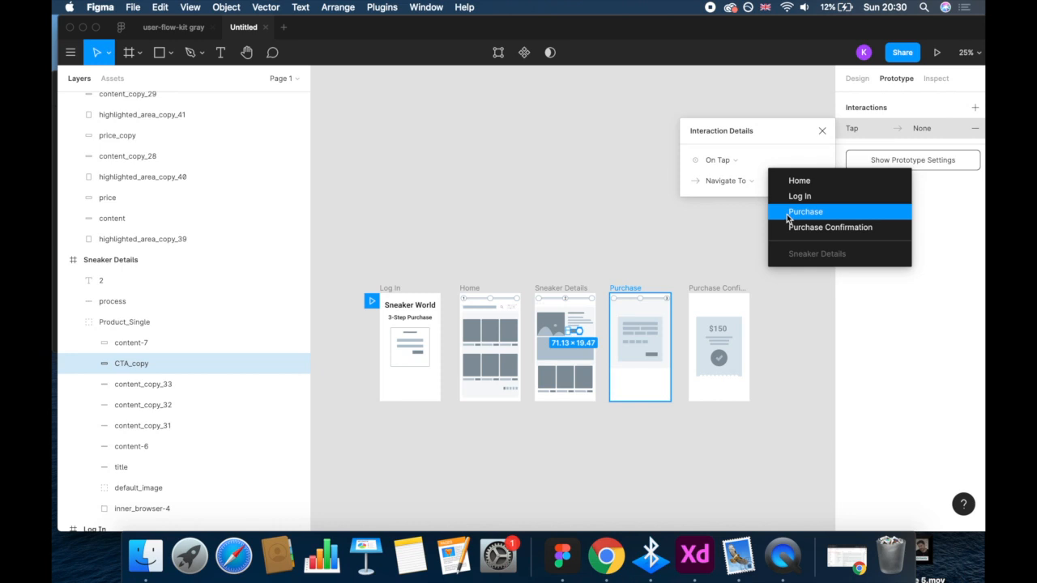
pyautogui.click(805, 212)
pyautogui.click(822, 130)
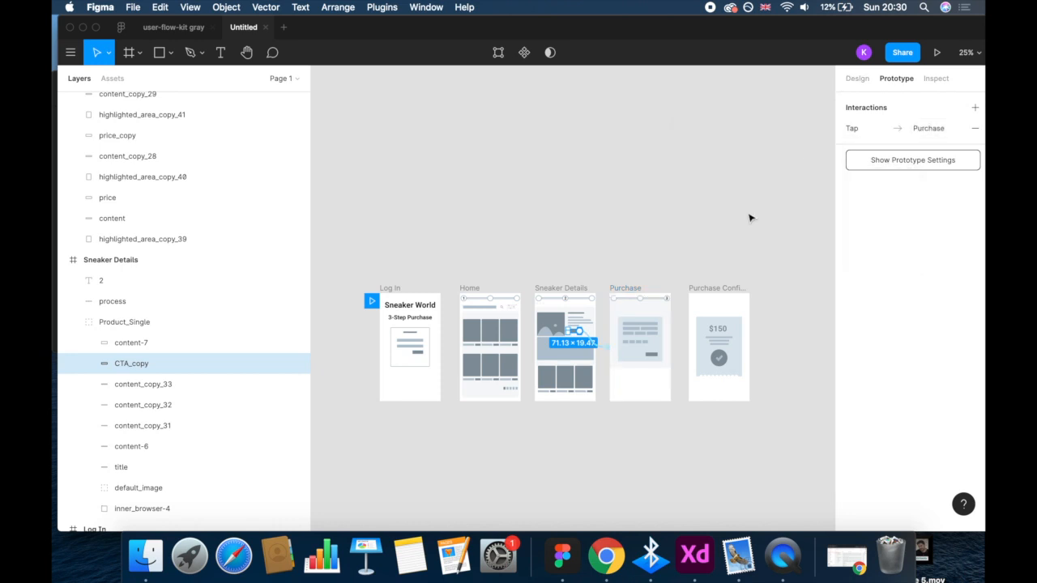
# - Give the CTA_copy_3 button in the Purchase frame an On Tap interaction that navigates to Purchase Confirmation
pyautogui.click(652, 355)
pyautogui.click(862, 109)
pyautogui.click(928, 129)
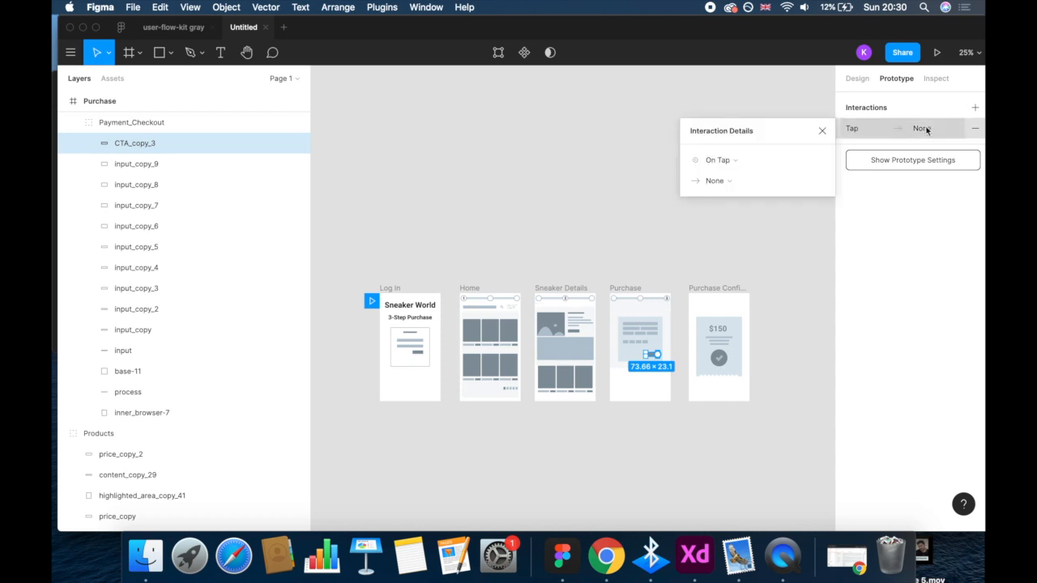
pyautogui.click(735, 181)
pyautogui.click(731, 208)
pyautogui.click(790, 181)
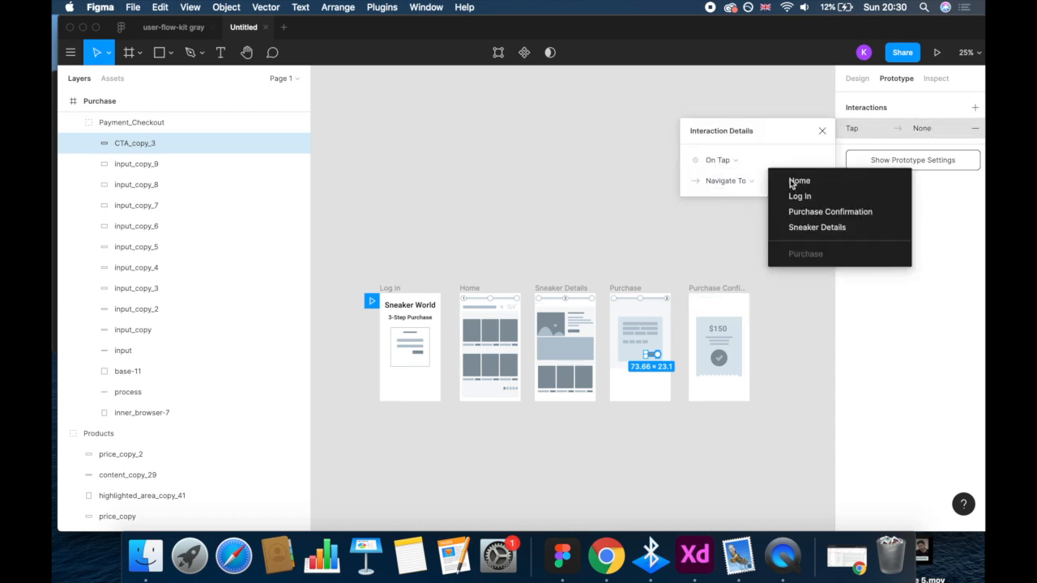
pyautogui.click(798, 213)
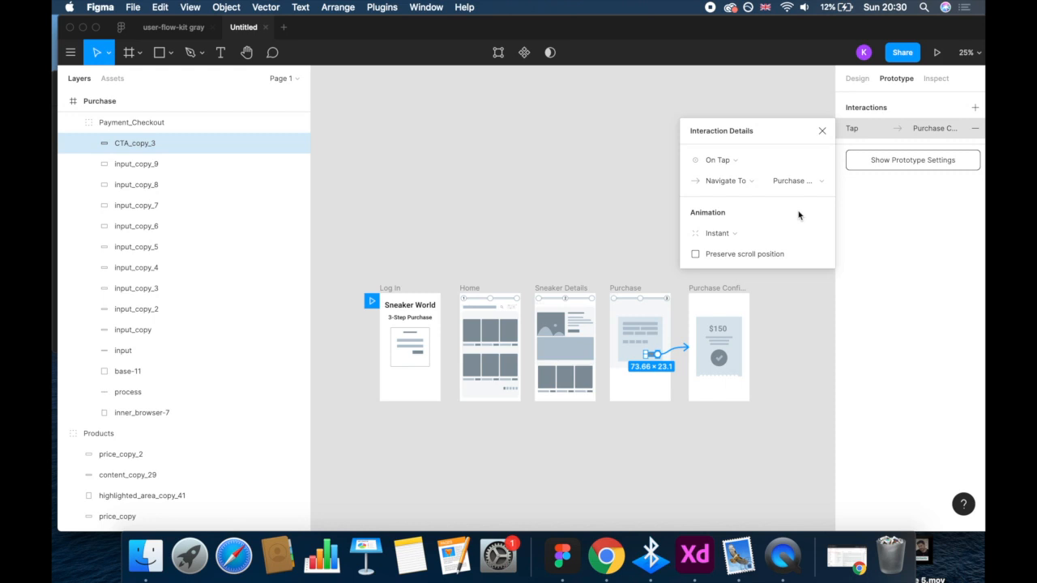
pyautogui.click(822, 130)
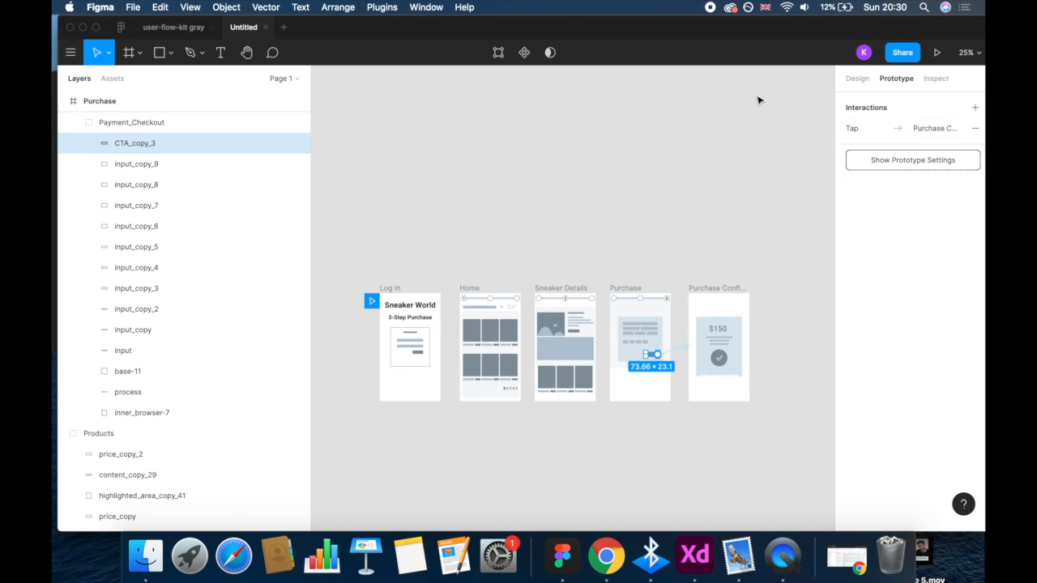
# - Show the prototype settings and present the prototype from the Log In frame
pyautogui.click(881, 164)
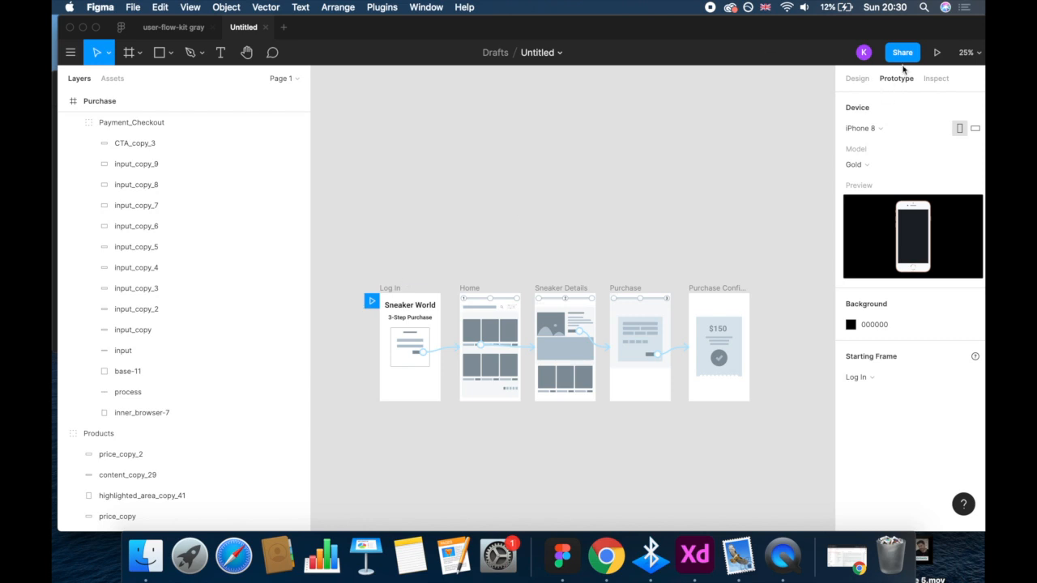
pyautogui.click(936, 51)
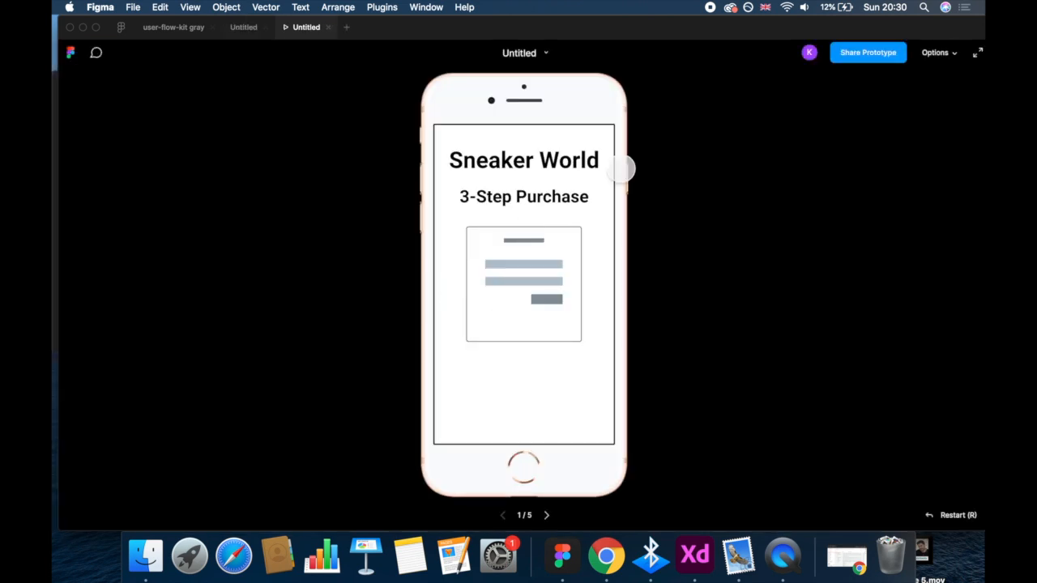
# - Review the prototype's sharing options and close them without inviting anyone
pyautogui.click(867, 52)
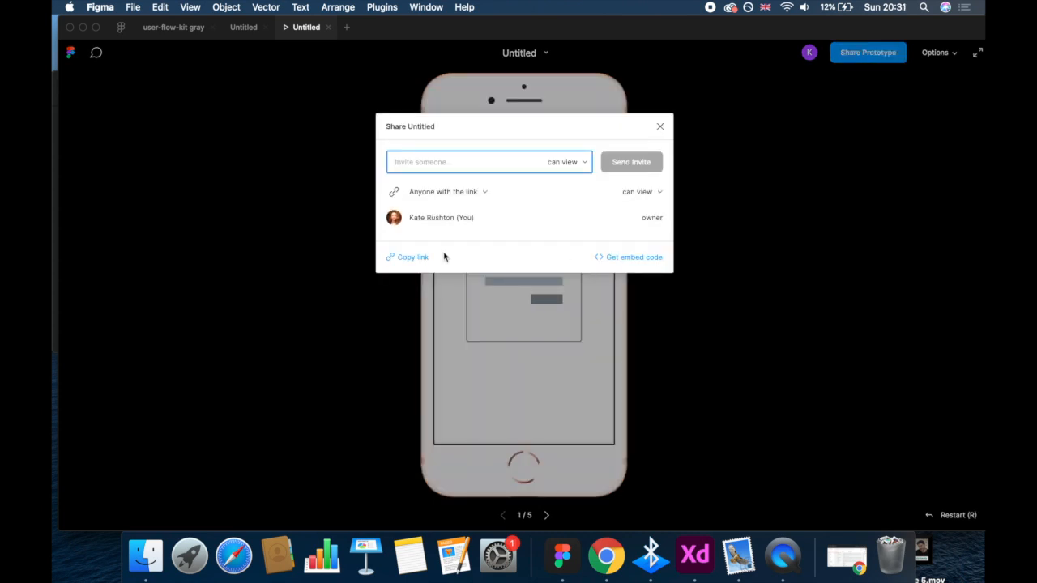
pyautogui.click(660, 129)
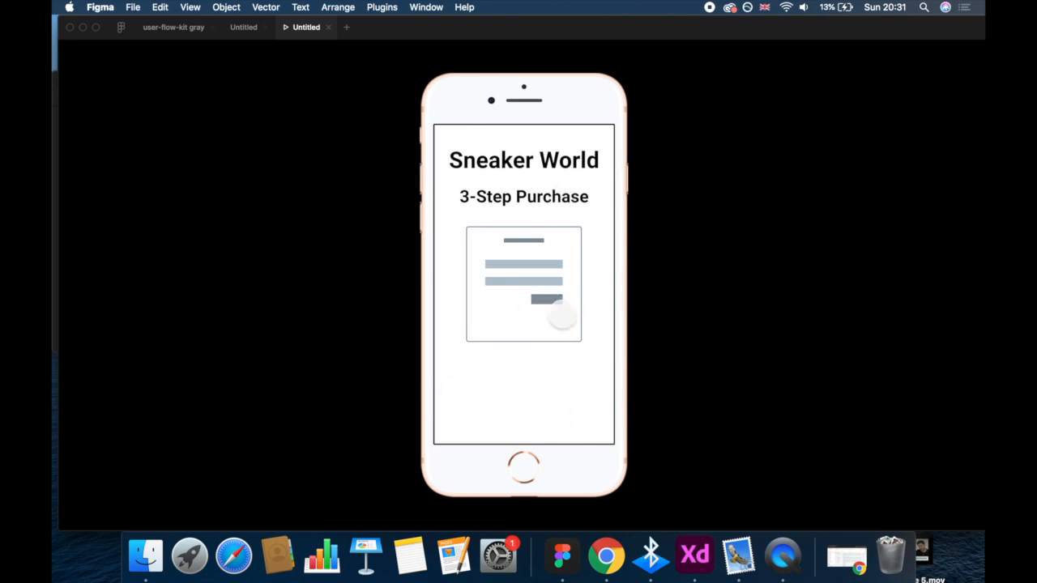
# - Test the prototype's links from Log In through Home, Sneaker Details and Purchase to the Purchase Confirmation screen
pyautogui.click(549, 301)
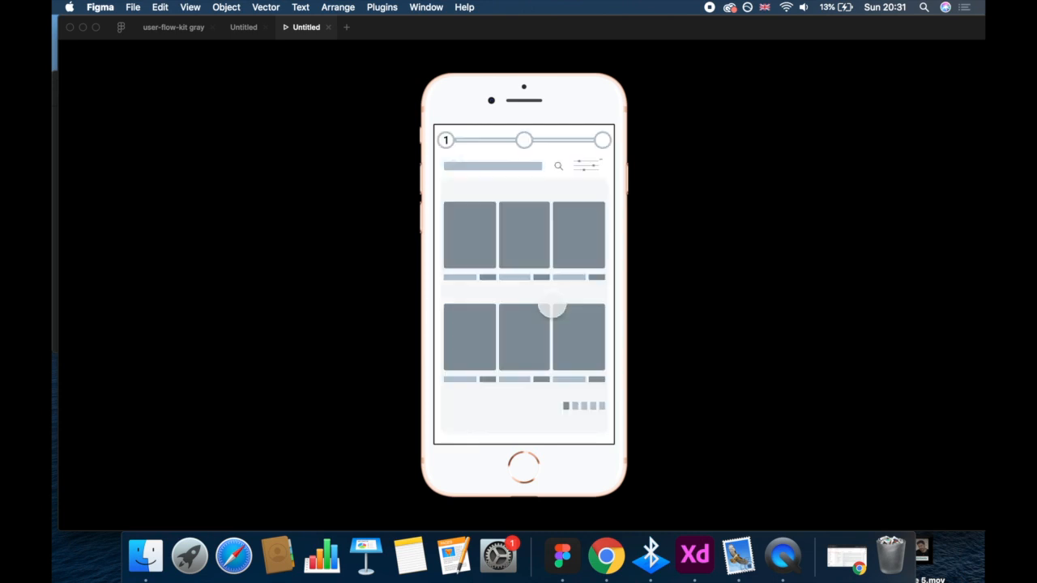
pyautogui.click(489, 279)
pyautogui.click(554, 235)
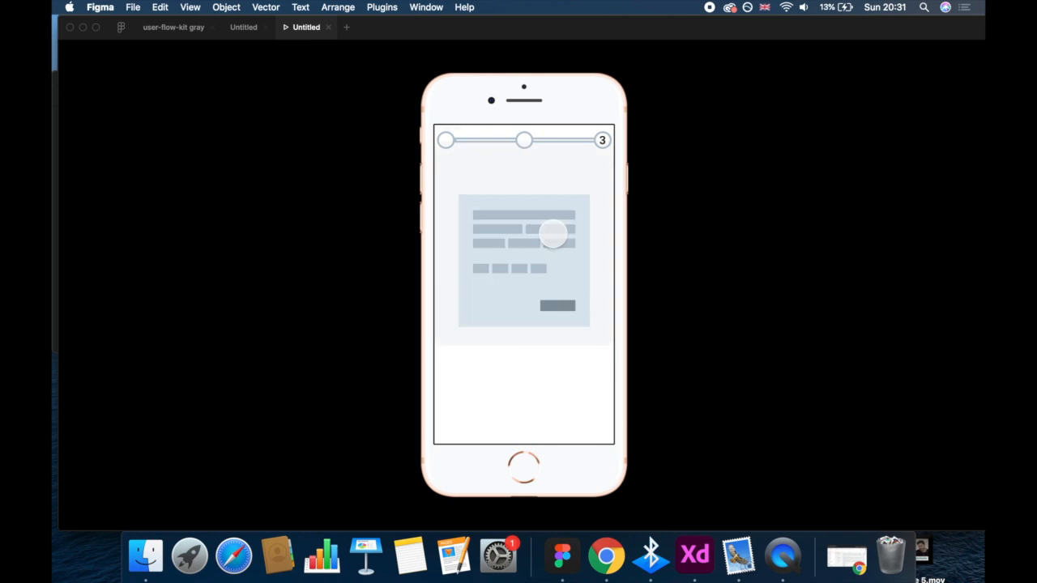
pyautogui.click(557, 305)
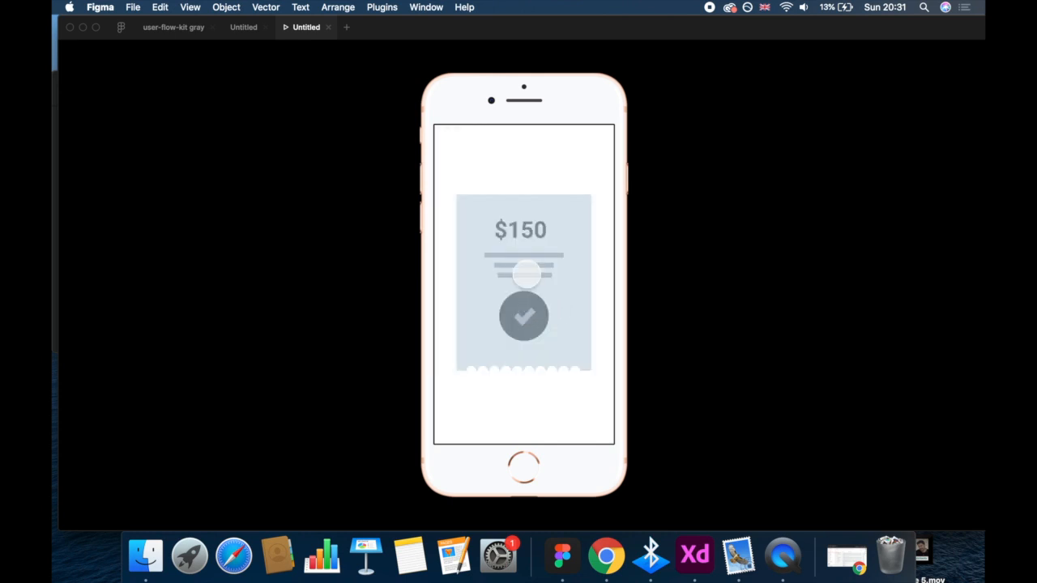